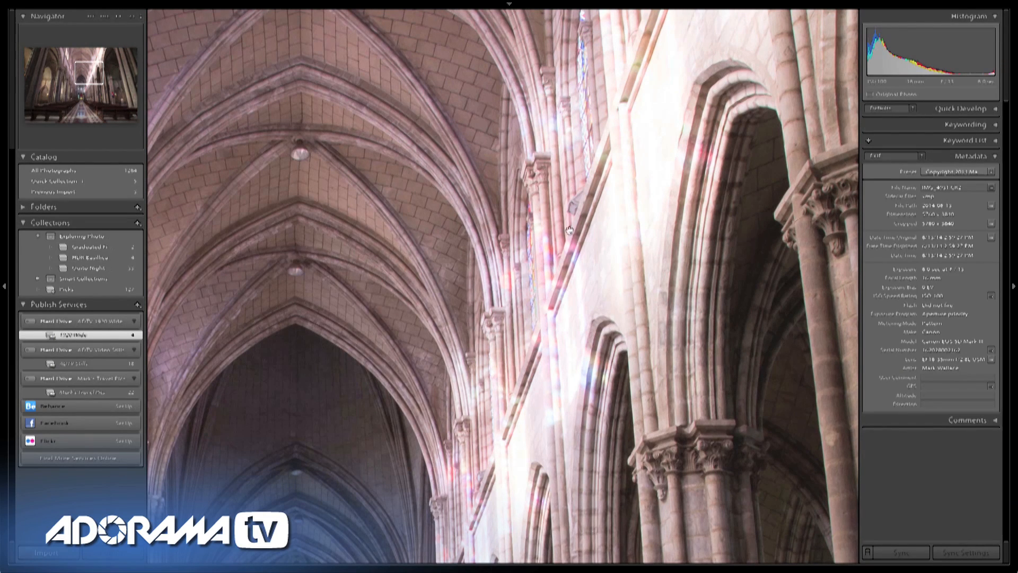
Examine the highlights and shadows of the bracketed church exposures at close zoom, moving from the first photo to the third
{"action": "left_click", "coordinate": [563, 355]}
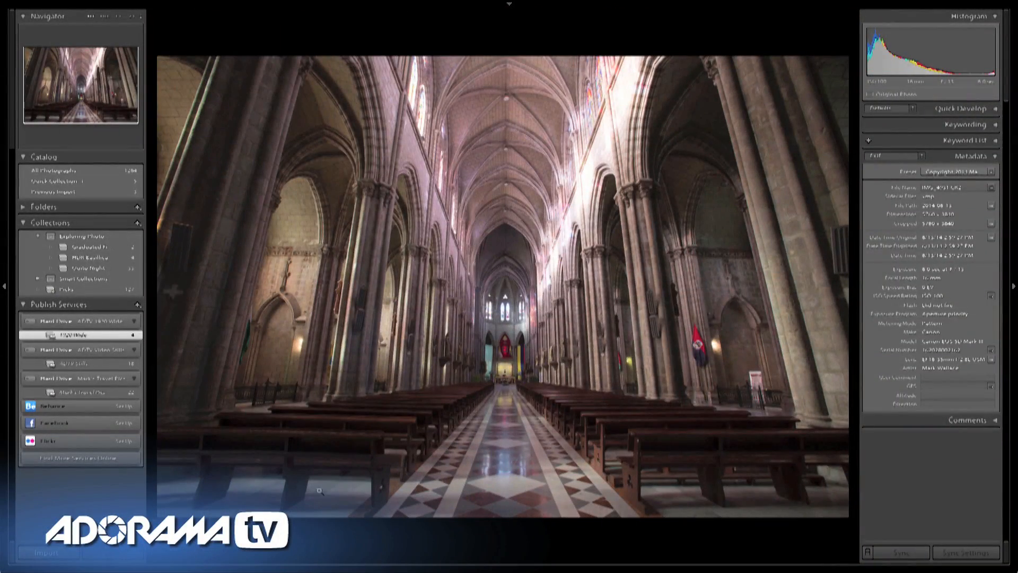
{"action": "left_click", "coordinate": [288, 484]}
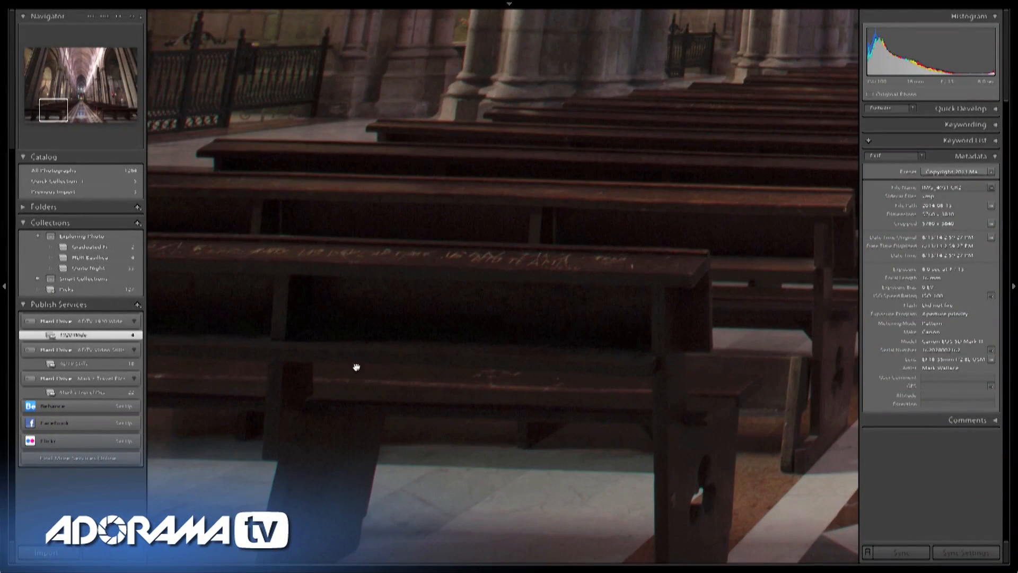
{"action": "left_click", "coordinate": [568, 337]}
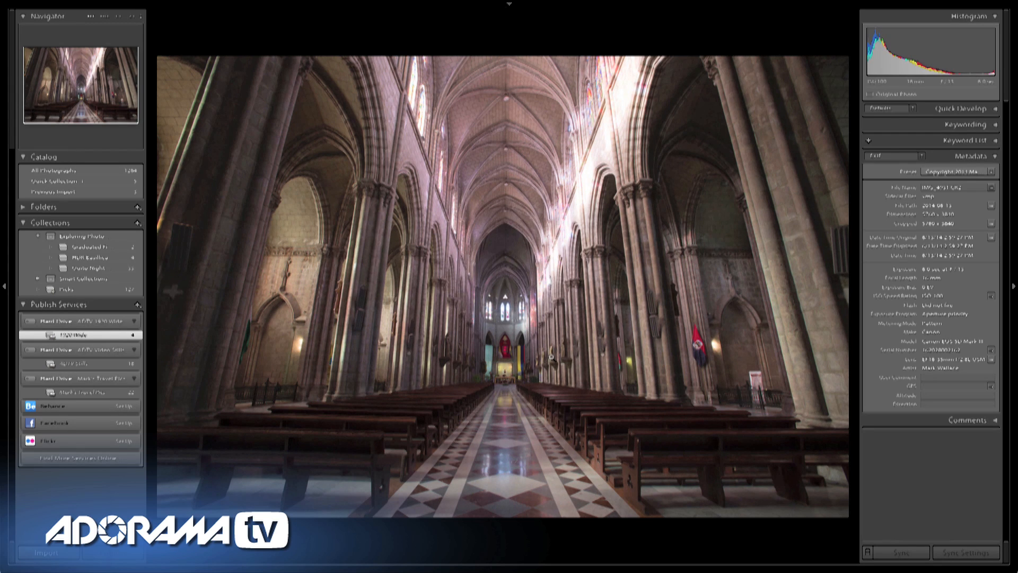
{"action": "key", "text": "Right"}
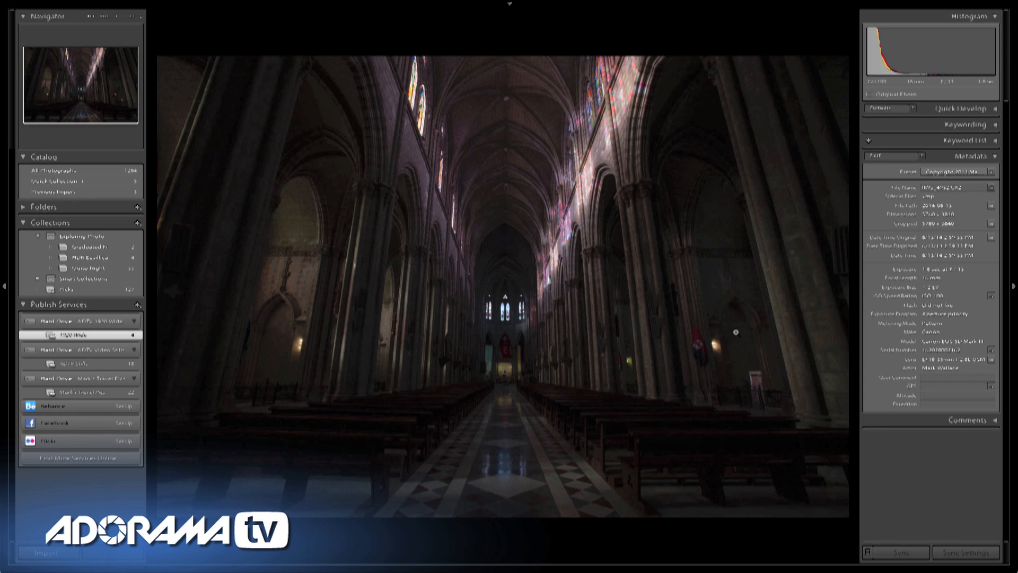
{"action": "left_click", "coordinate": [584, 144]}
{"action": "left_click_drag", "start_coordinate": [529, 316], "coordinate": [522, 229]}
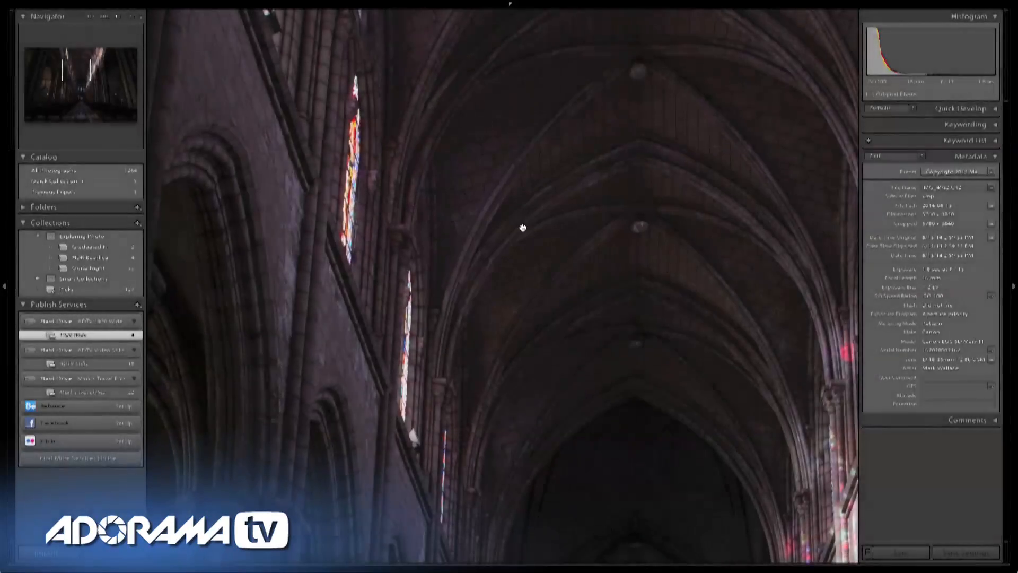
{"action": "left_click", "coordinate": [523, 227]}
{"action": "key", "text": "Right"}
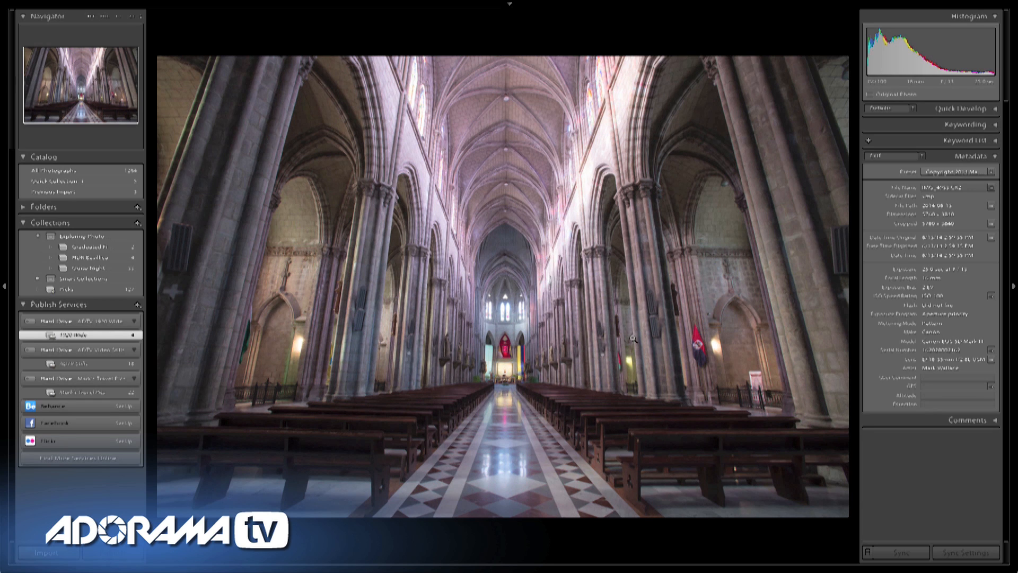
Inspect the merged HDR photo's bright wall and shadowed benches at close zoom, and return to the thumbnail grid
{"action": "key", "text": "Right"}
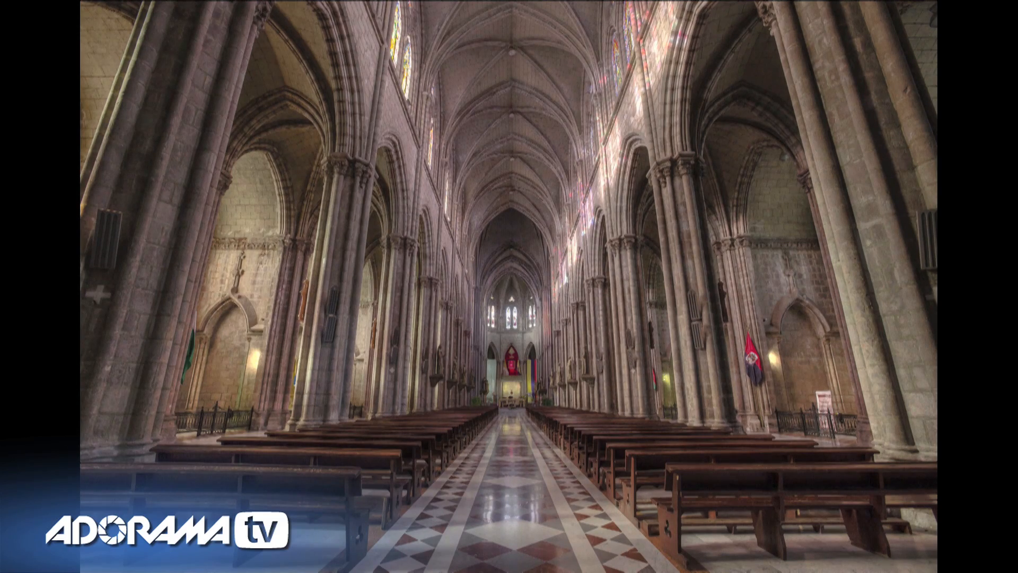
{"action": "left_click", "coordinate": [605, 162]}
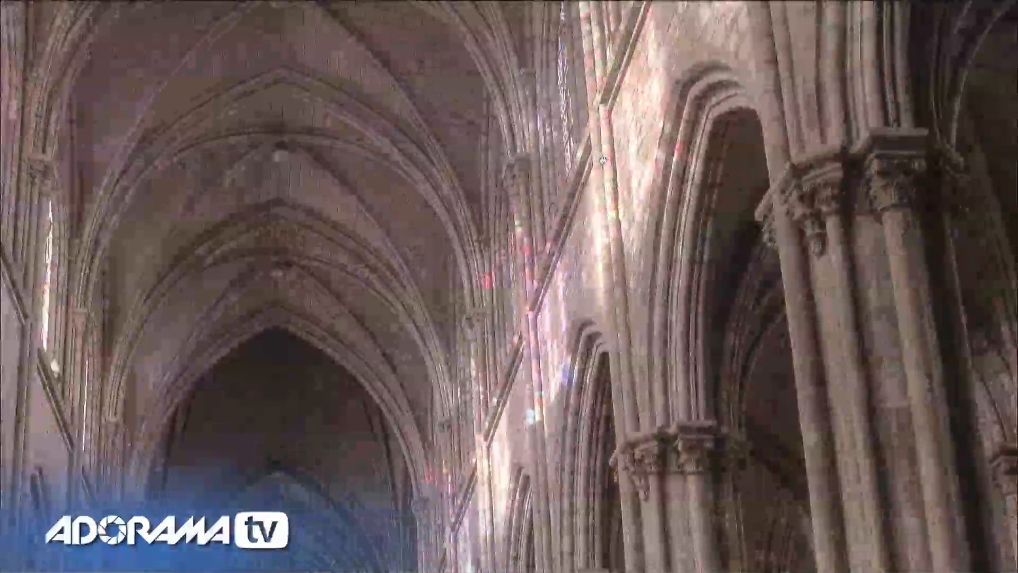
{"action": "left_click", "coordinate": [552, 255]}
{"action": "left_click", "coordinate": [286, 500]}
{"action": "left_click", "coordinate": [348, 461]}
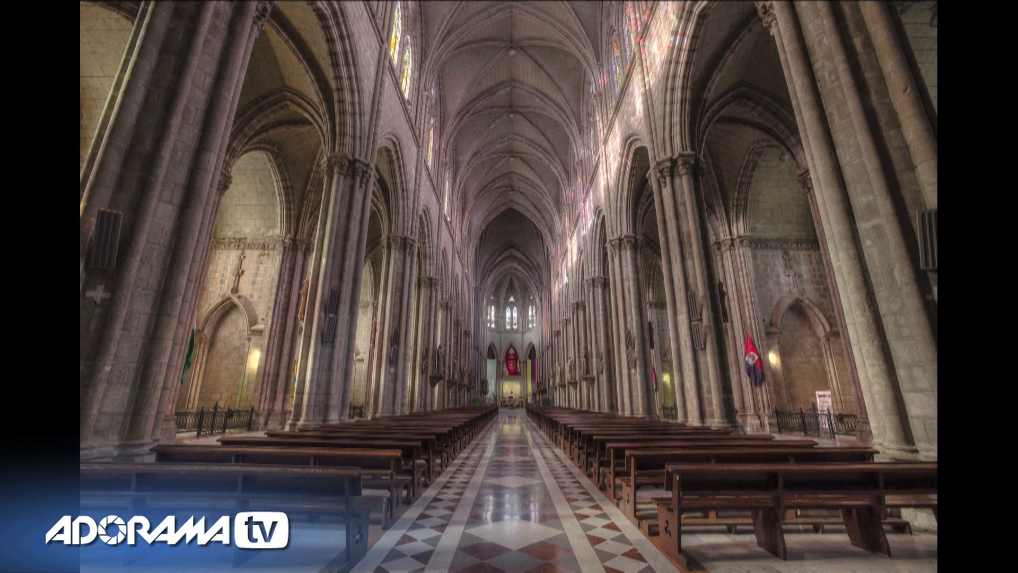
{"action": "key", "text": "f"}
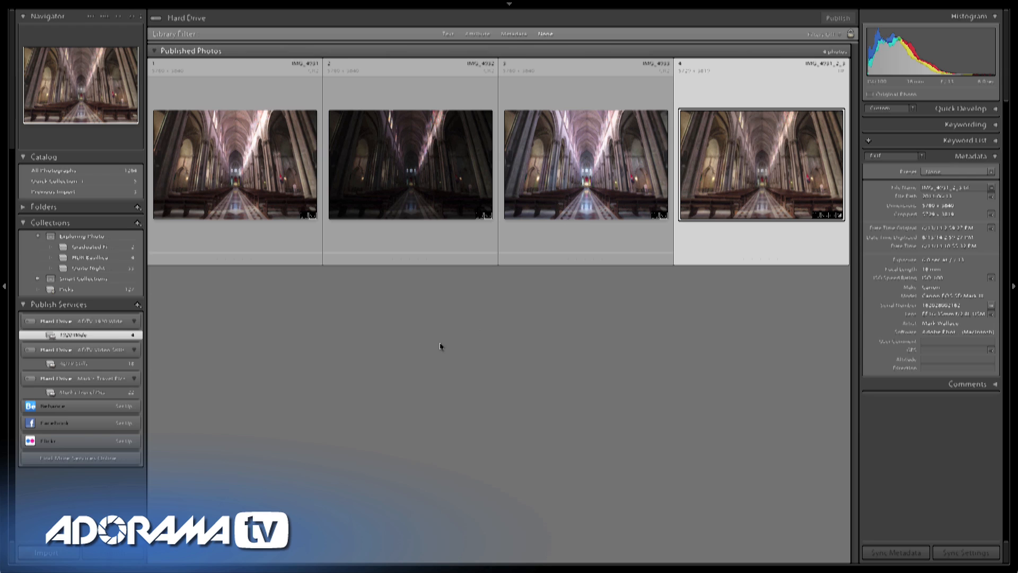
Select the three bracketed photos IMG_4931 to IMG_4933 and start exporting them with the Photomatix Pro preset
{"action": "left_click", "coordinate": [254, 197]}
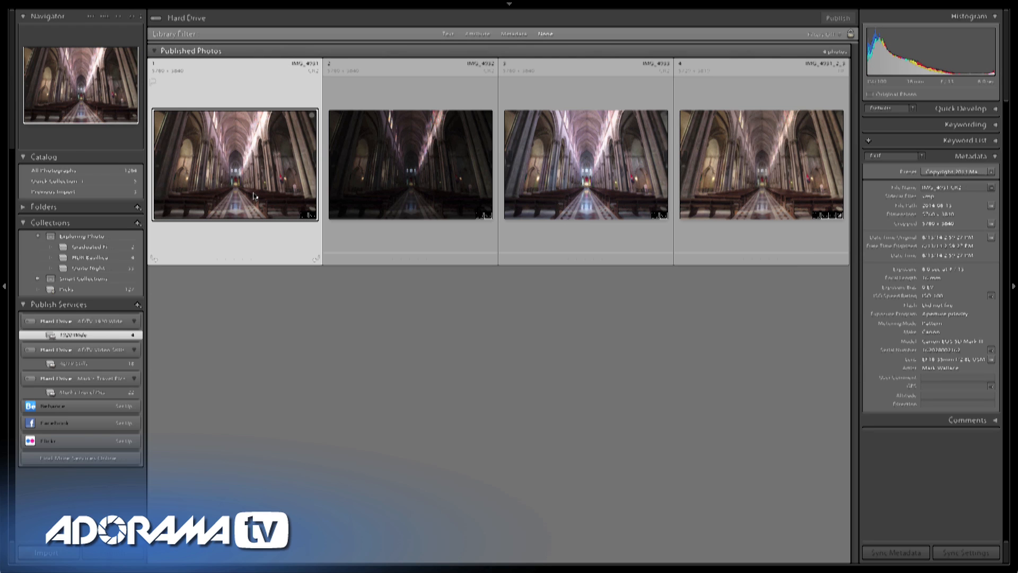
{"action": "left_click", "coordinate": [559, 170], "text": "shift"}
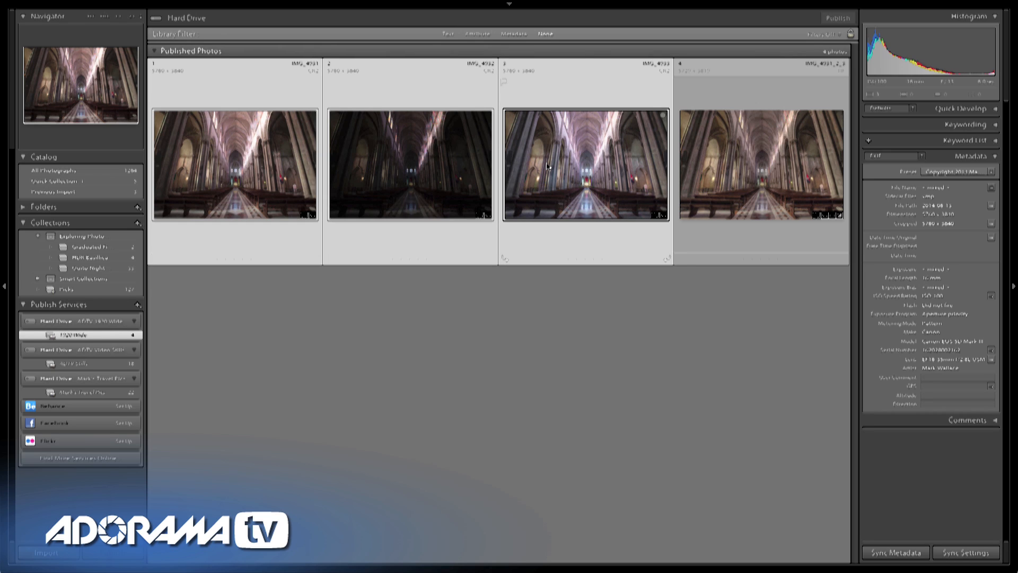
{"action": "right_click", "coordinate": [548, 166]}
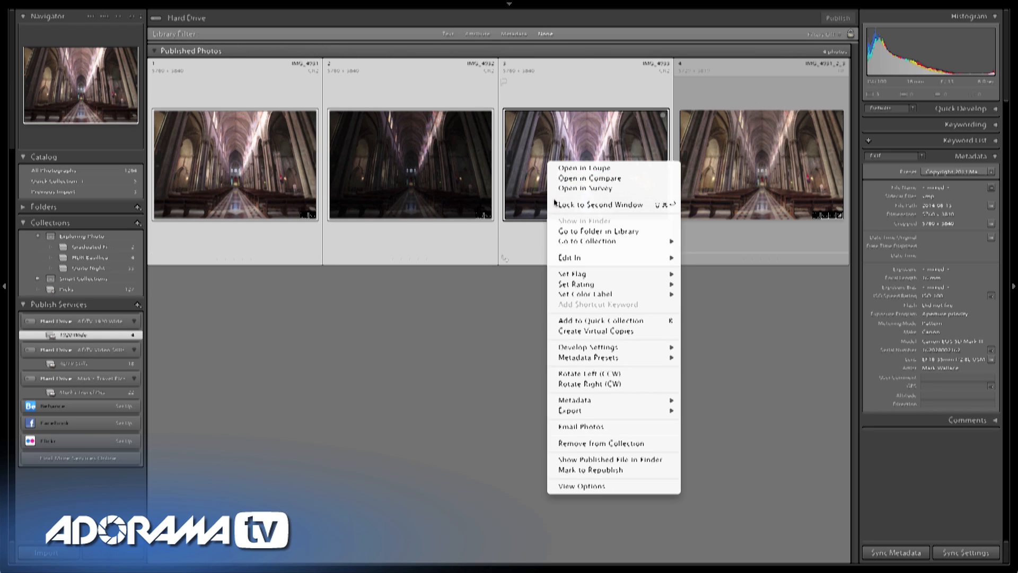
{"action": "mouse_move", "coordinate": [569, 410]}
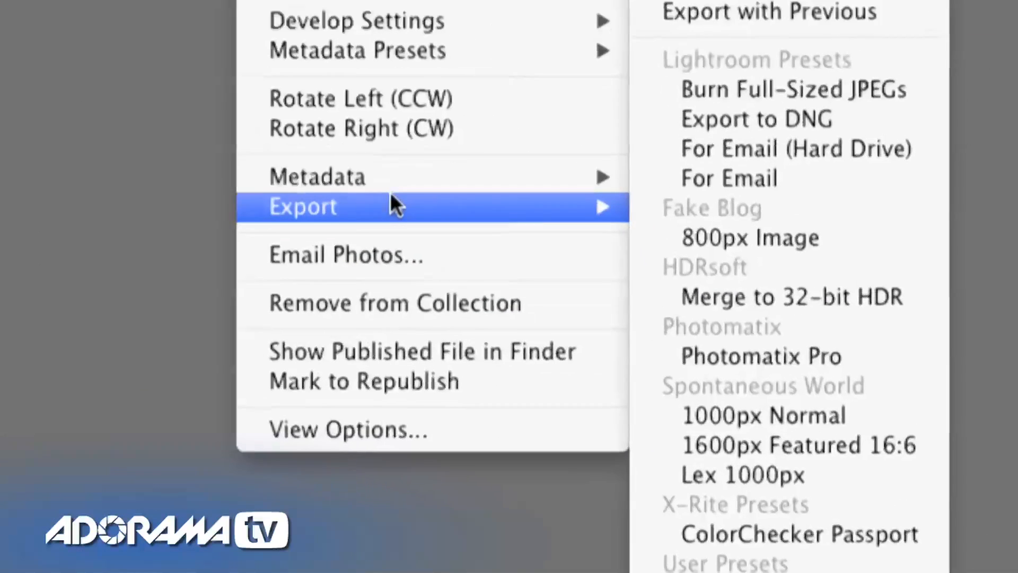
{"action": "mouse_move", "coordinate": [654, 402]}
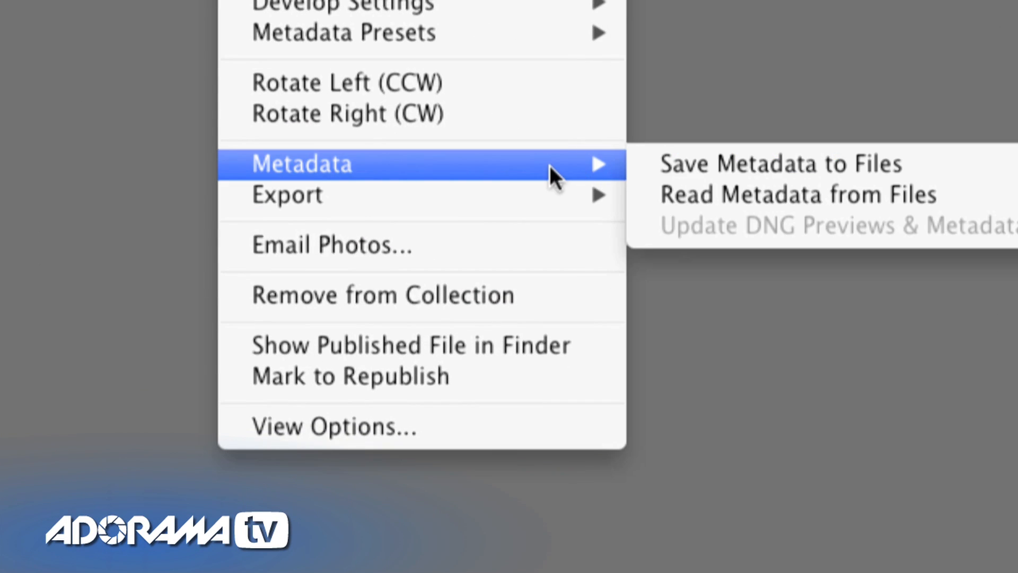
{"action": "mouse_move", "coordinate": [545, 193]}
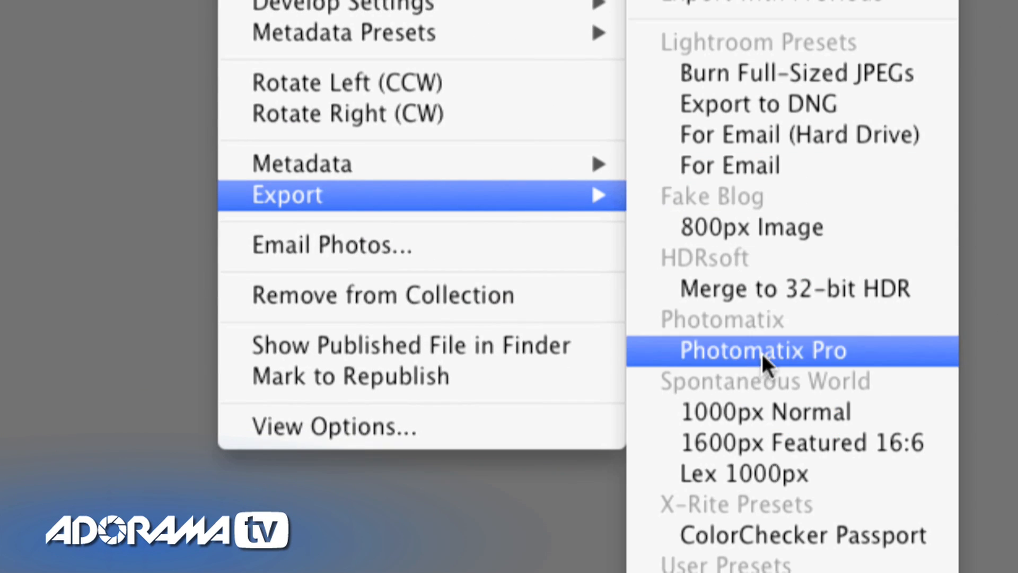
{"action": "left_click", "coordinate": [761, 353]}
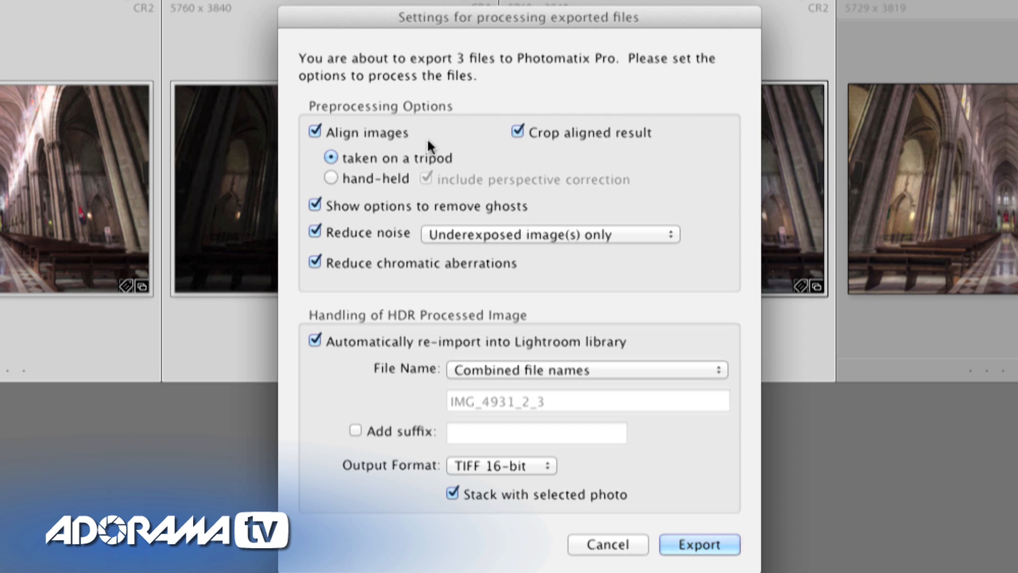
Set the HDR image's naming to File name of first photo and export the three bracketed files
{"action": "mouse_move", "coordinate": [427, 138]}
{"action": "mouse_move", "coordinate": [509, 212]}
{"action": "left_click", "coordinate": [666, 368]}
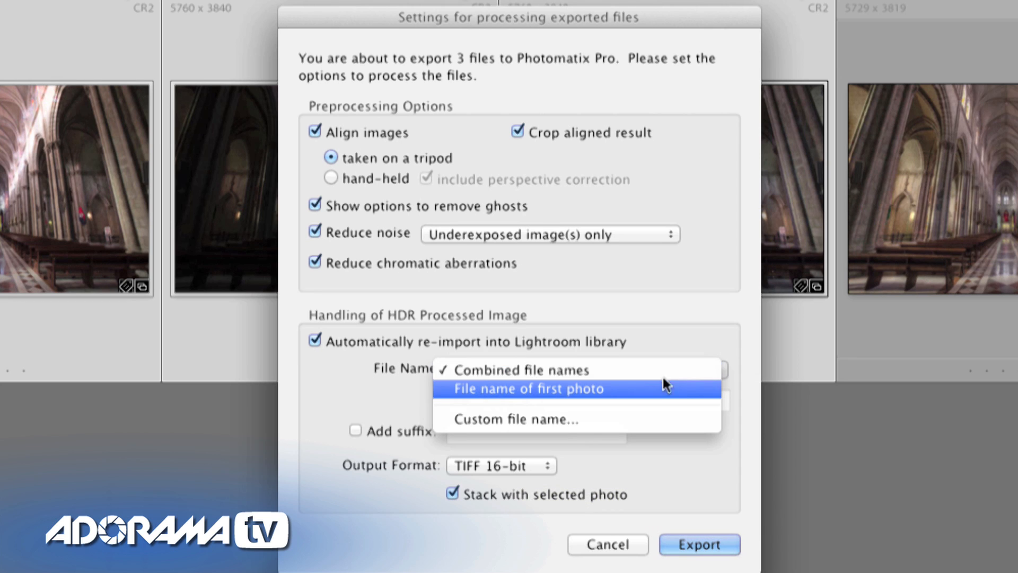
{"action": "left_click", "coordinate": [590, 391]}
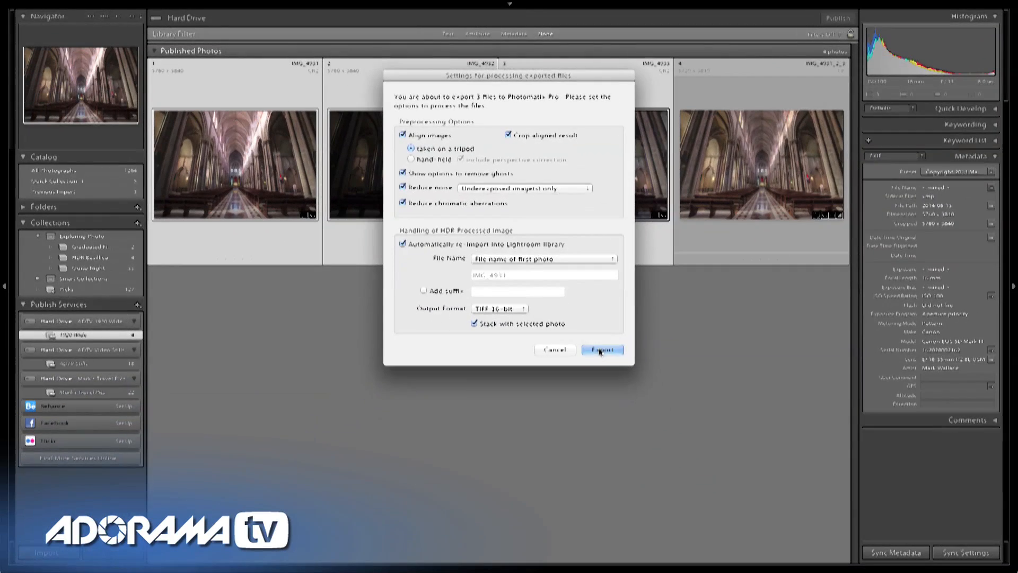
{"action": "left_click", "coordinate": [636, 424]}
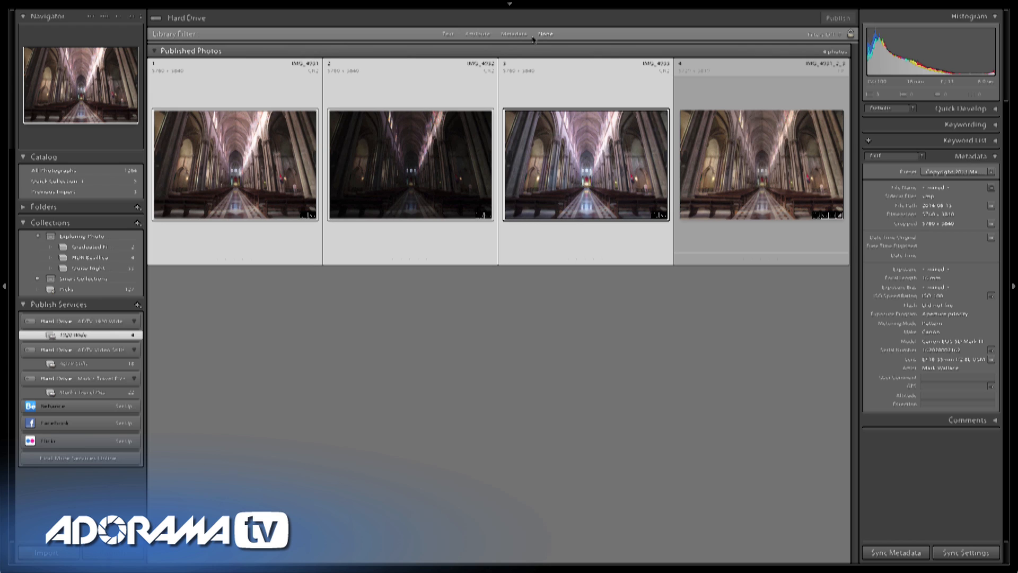
Reposition the Deghosting Options window and accept Automatic Deghosting with the amount at None
{"action": "mouse_move", "coordinate": [510, 6]}
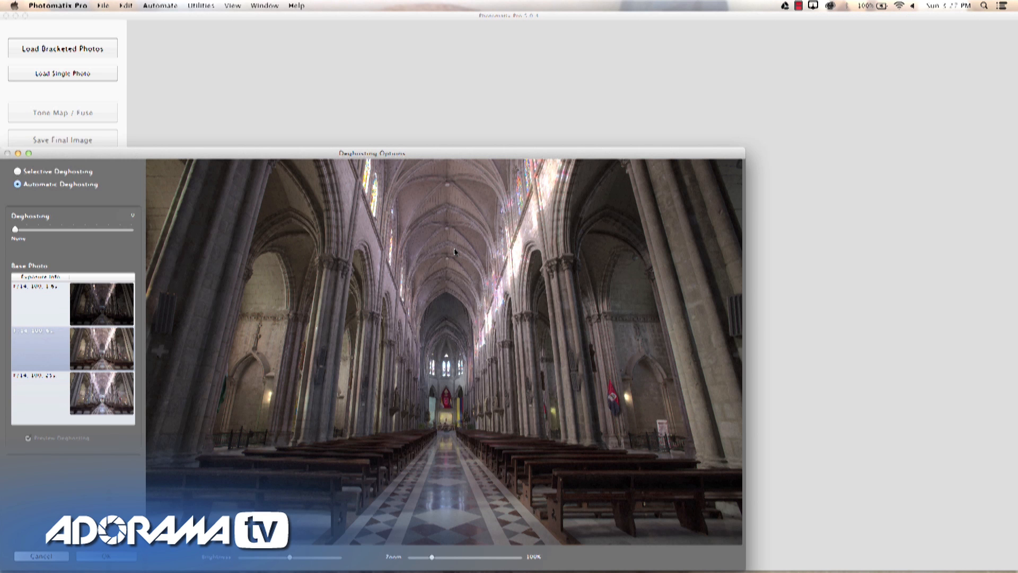
{"action": "left_click_drag", "start_coordinate": [446, 156], "coordinate": [552, 78]}
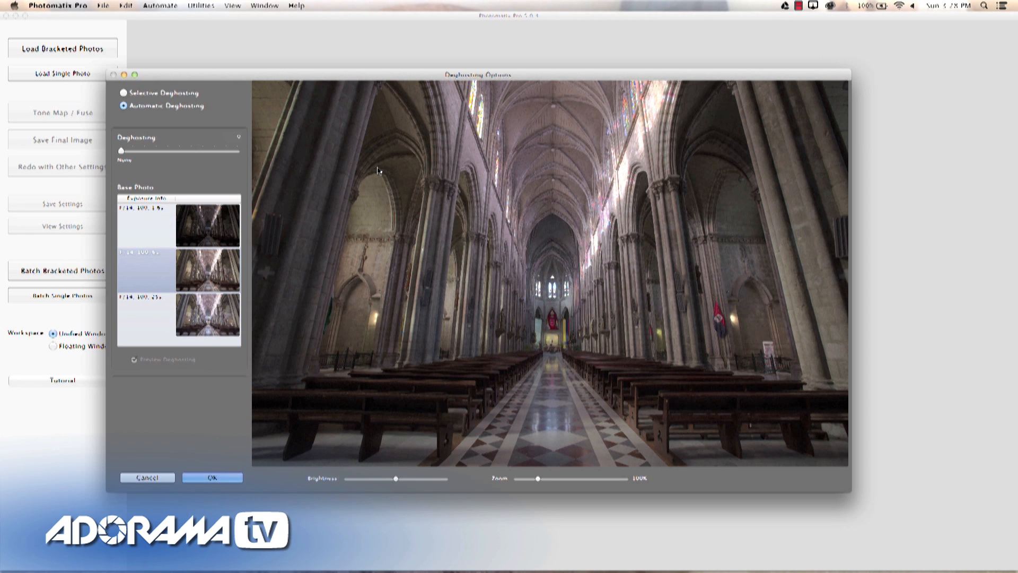
{"action": "mouse_move", "coordinate": [153, 151]}
{"action": "left_click", "coordinate": [213, 477]}
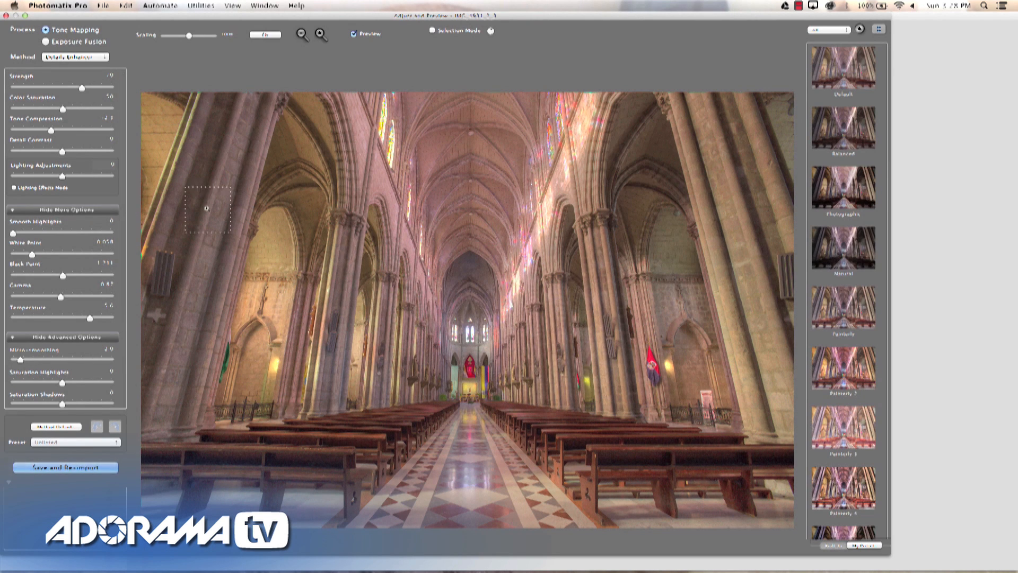
Apply the Painterly 2 preset to the church image and enlarge the Adjust and Preview window to fill the screen
{"action": "left_click", "coordinate": [839, 373]}
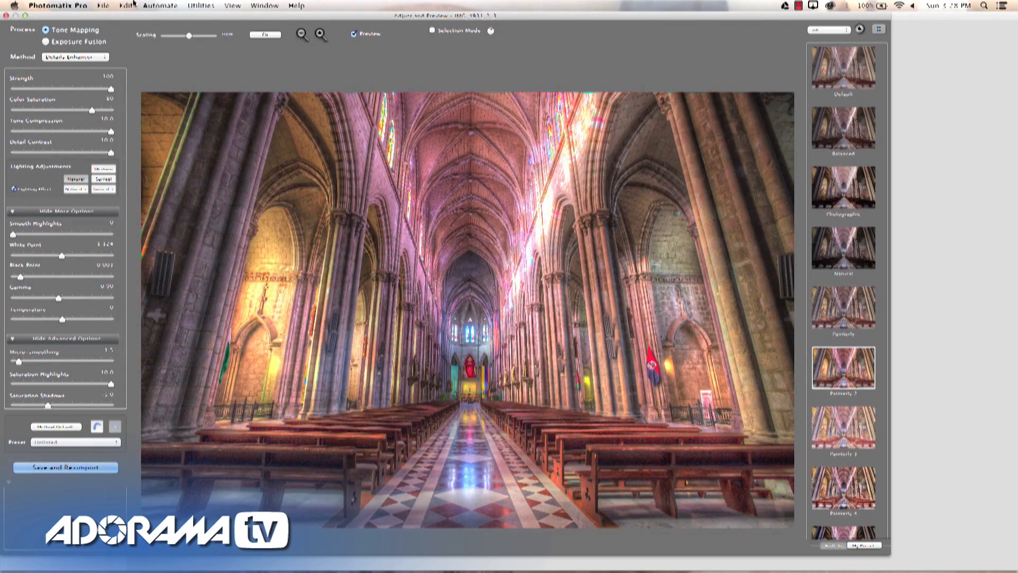
{"action": "left_click", "coordinate": [25, 15]}
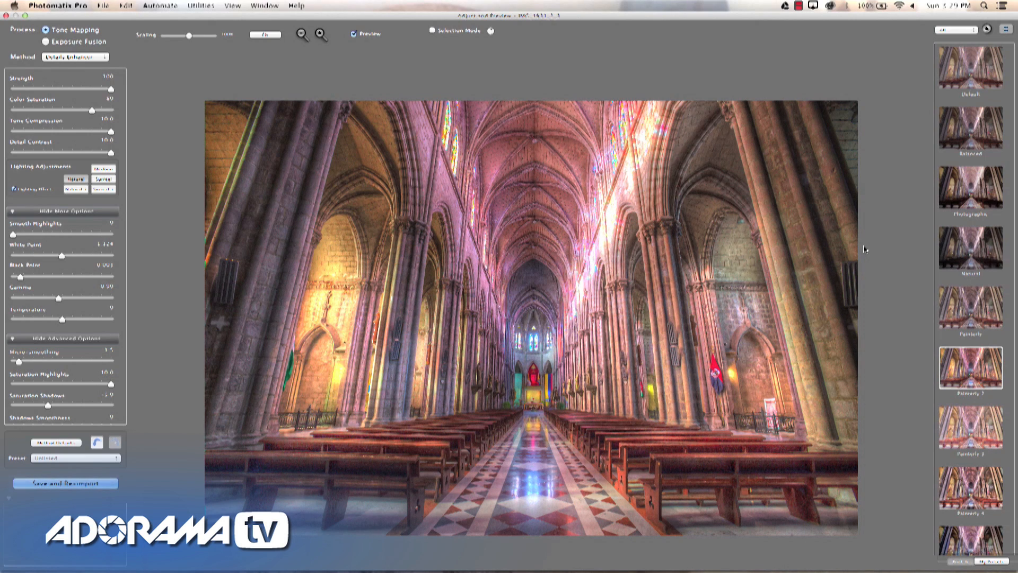
{"action": "scroll", "coordinate": [993, 127], "scroll_direction": "down", "scroll_amount": 2}
{"action": "scroll", "coordinate": [991, 124], "scroll_direction": "up", "scroll_amount": 2}
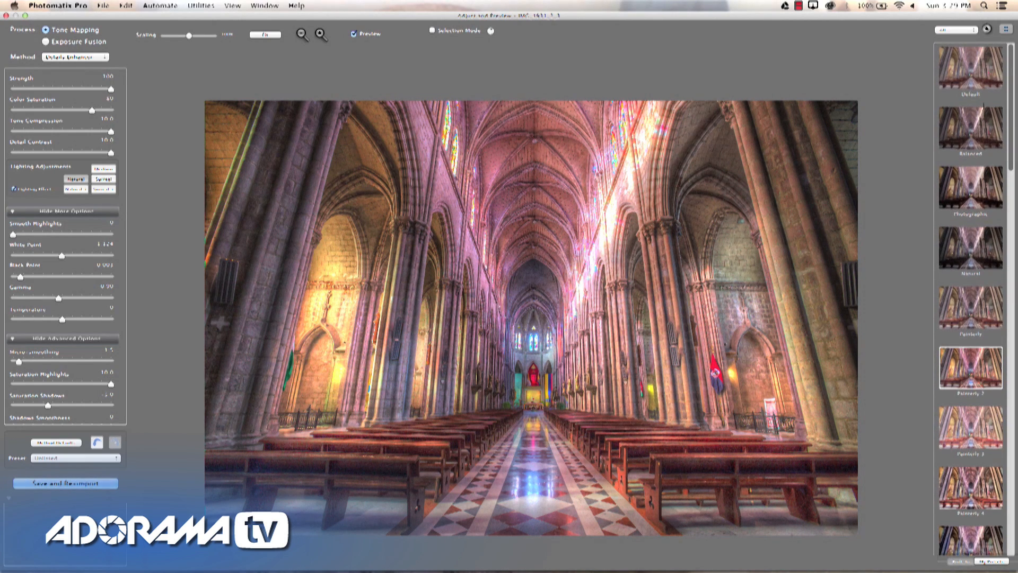
Compare the Default, Balanced and Natural presets on the church image and apply the Photographic preset
{"action": "left_click", "coordinate": [971, 78]}
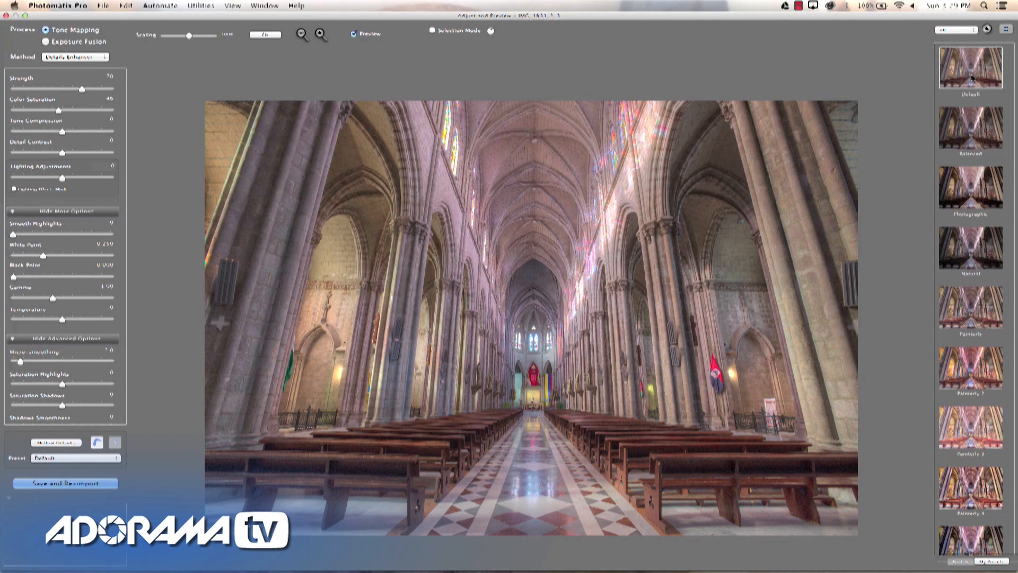
{"action": "left_click", "coordinate": [965, 130]}
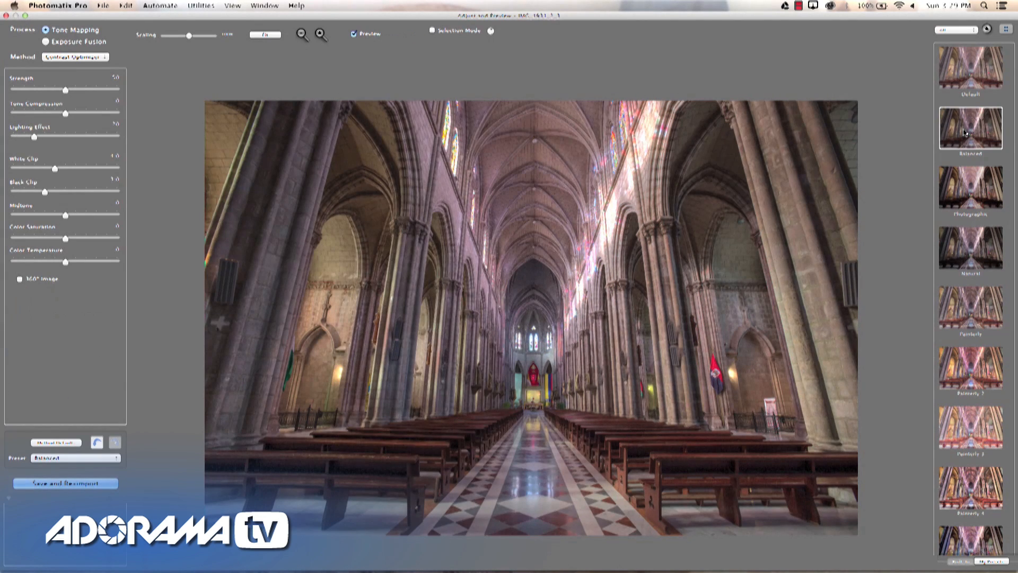
{"action": "left_click", "coordinate": [966, 192]}
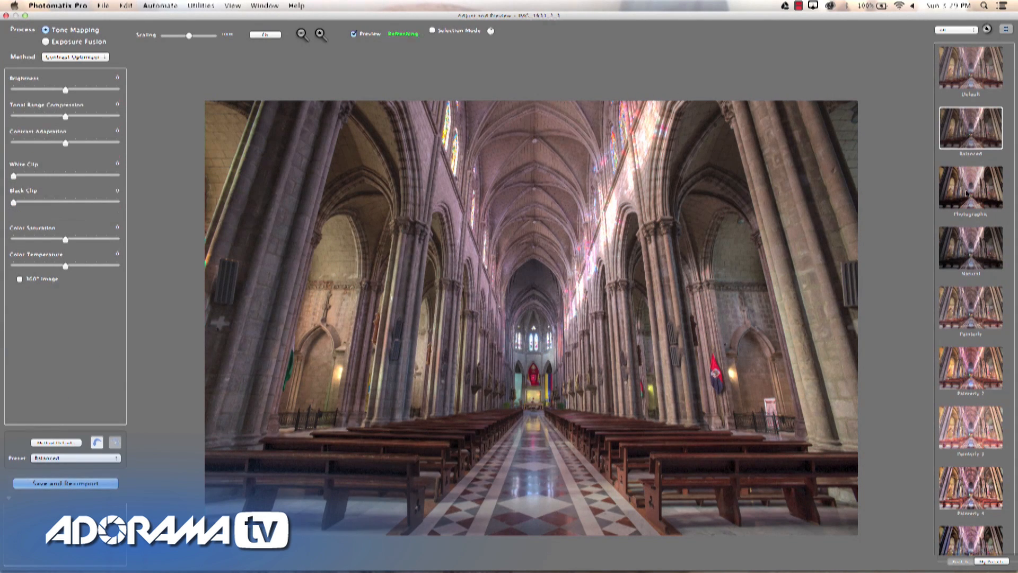
{"action": "left_click", "coordinate": [964, 246]}
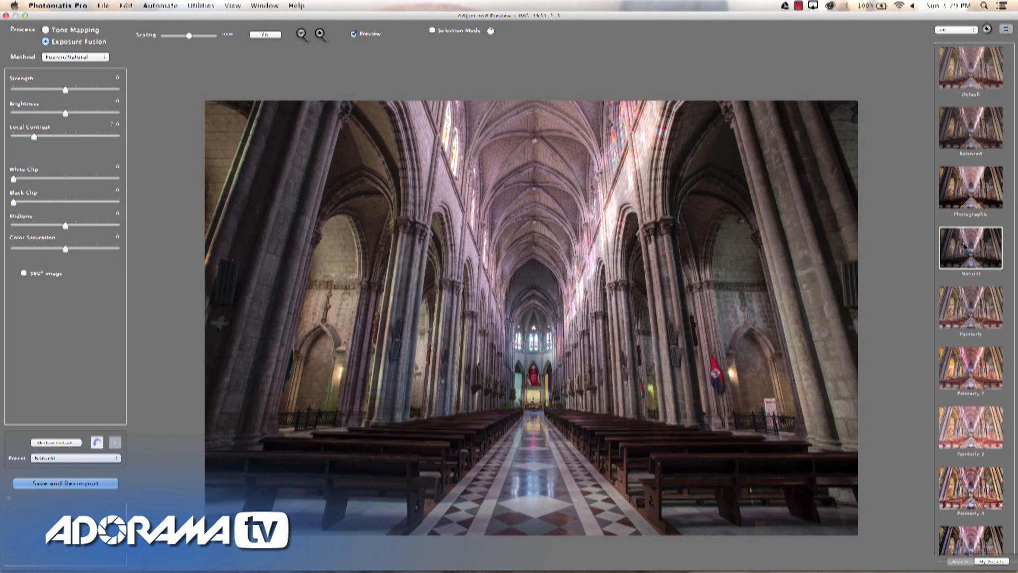
{"action": "left_click", "coordinate": [974, 137]}
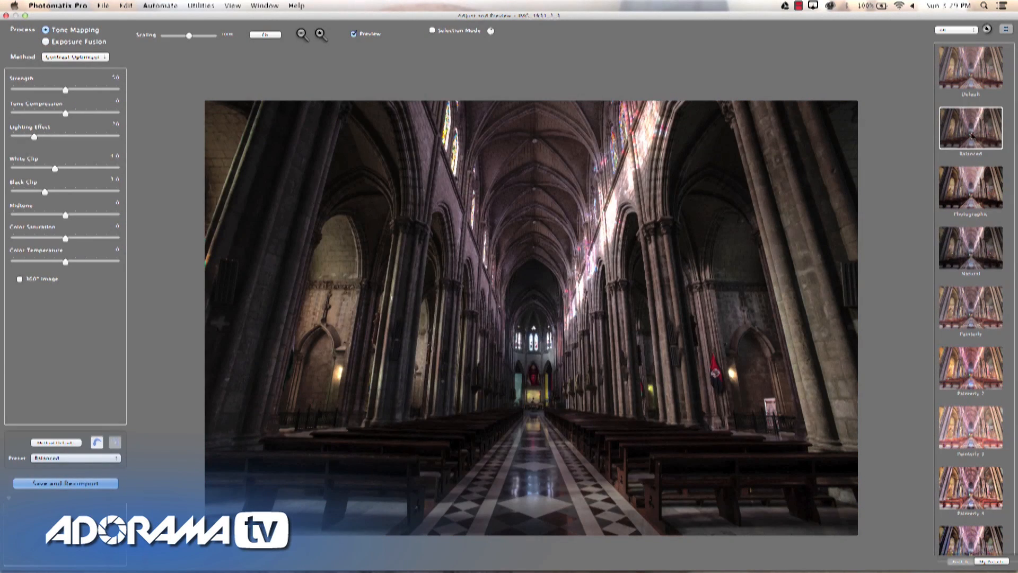
{"action": "left_click", "coordinate": [966, 184]}
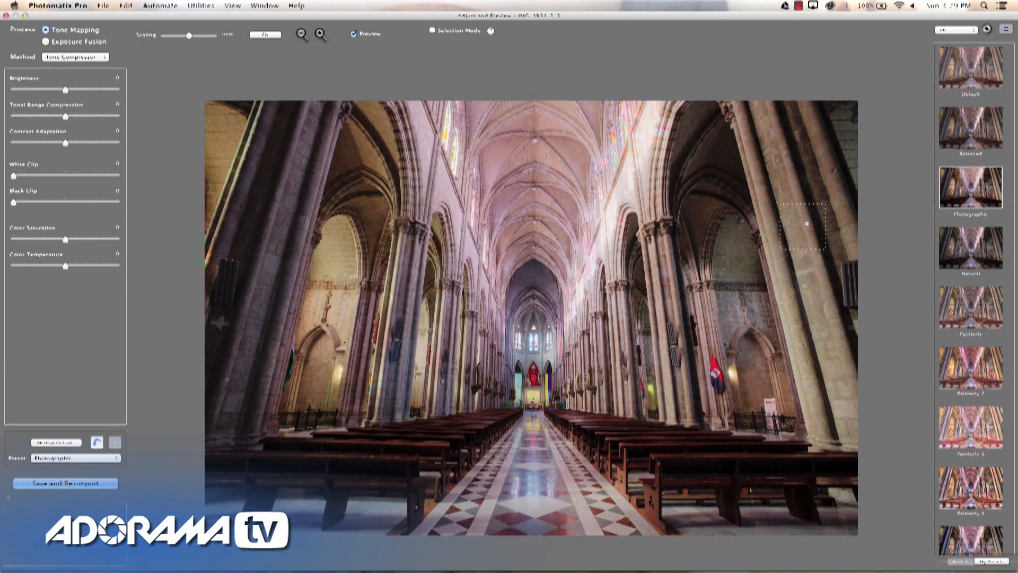
Try the Creative preset on the church image
{"action": "scroll", "coordinate": [942, 339], "scroll_direction": "down", "scroll_amount": 5}
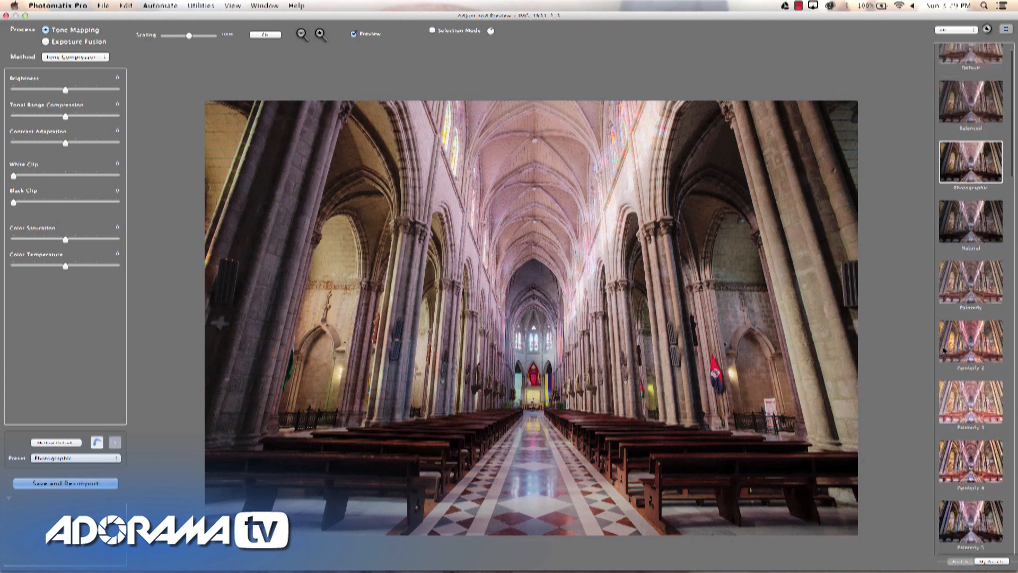
{"action": "scroll", "coordinate": [942, 350], "scroll_direction": "down", "scroll_amount": 10}
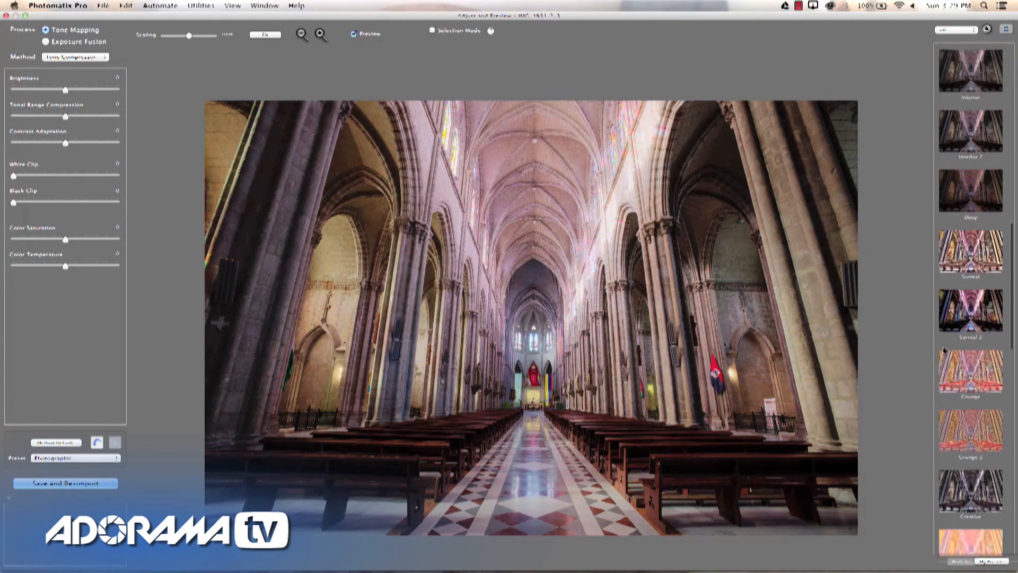
{"action": "scroll", "coordinate": [943, 350], "scroll_direction": "down", "scroll_amount": 4}
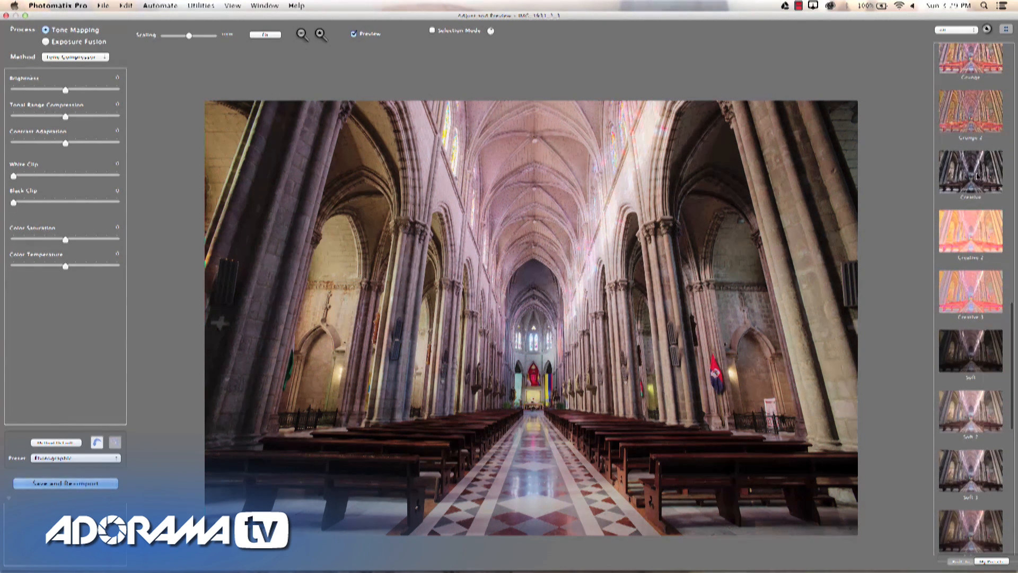
{"action": "left_click", "coordinate": [977, 176]}
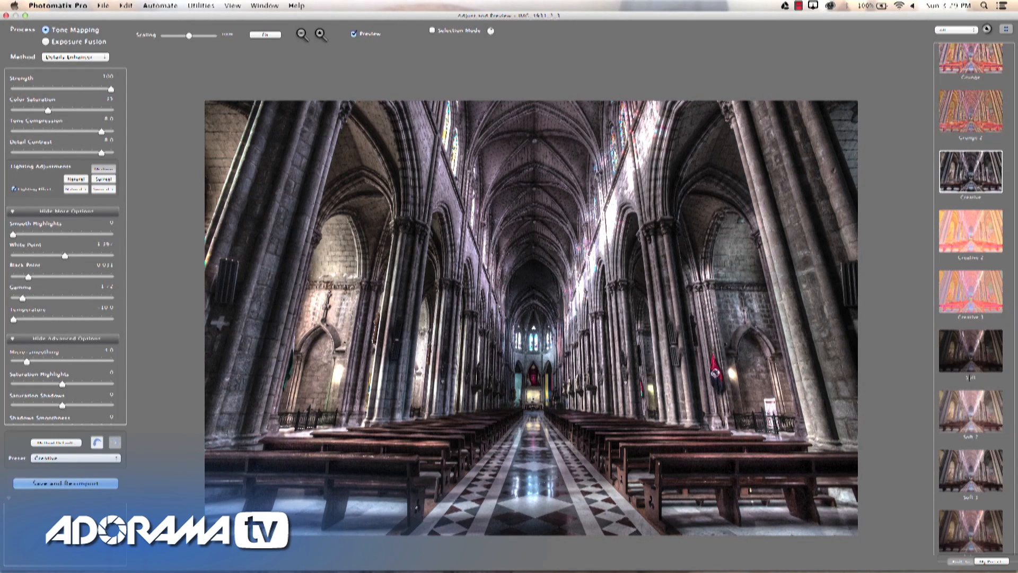
Compare the Natural and Balanced presets, then apply the Default preset with Details Enhancer as the tone-mapping method
{"action": "scroll", "coordinate": [968, 249], "scroll_direction": "up", "scroll_amount": 8}
{"action": "scroll", "coordinate": [968, 249], "scroll_direction": "up", "scroll_amount": 10}
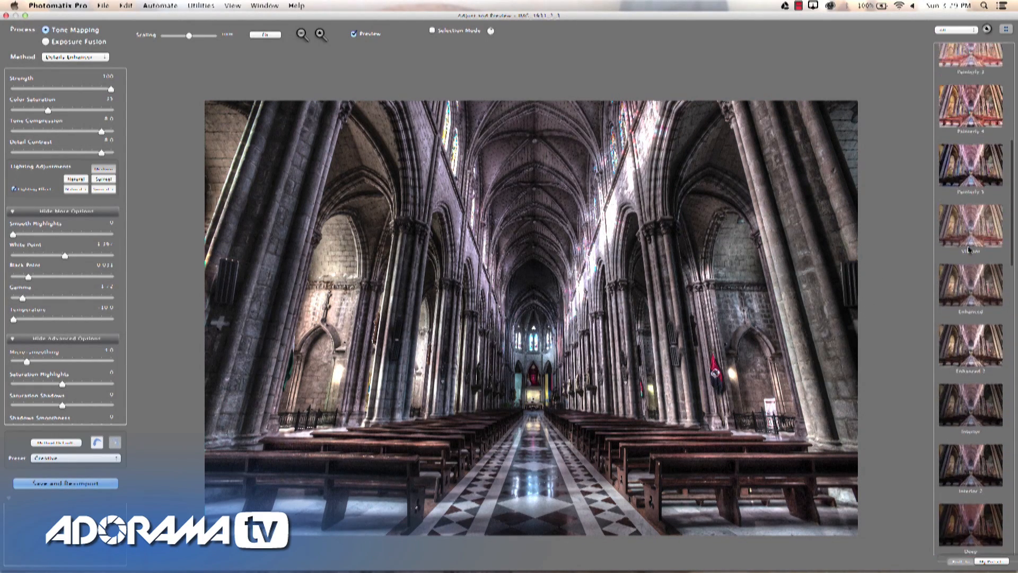
{"action": "scroll", "coordinate": [968, 249], "scroll_direction": "up", "scroll_amount": 2}
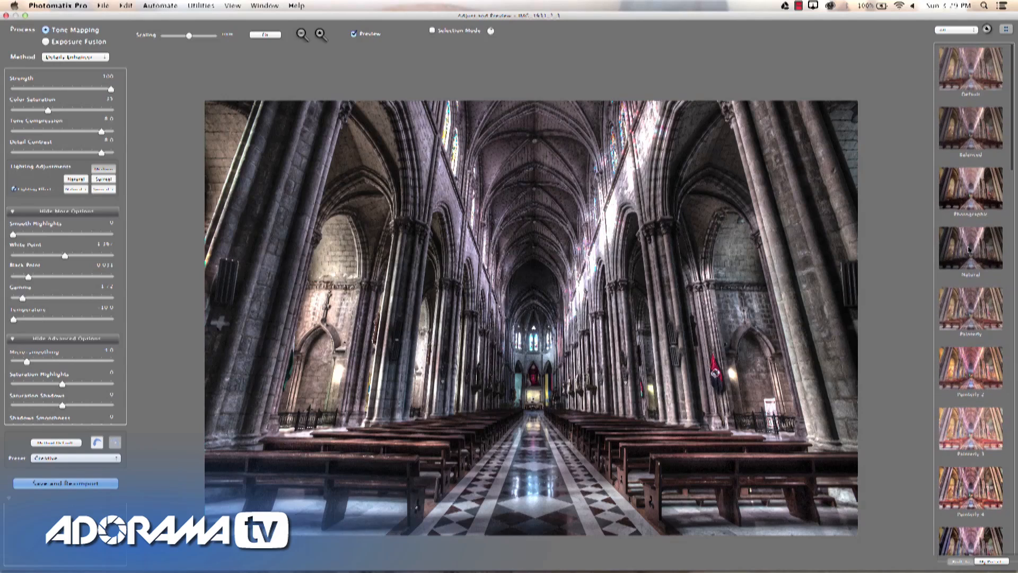
{"action": "left_click", "coordinate": [968, 250]}
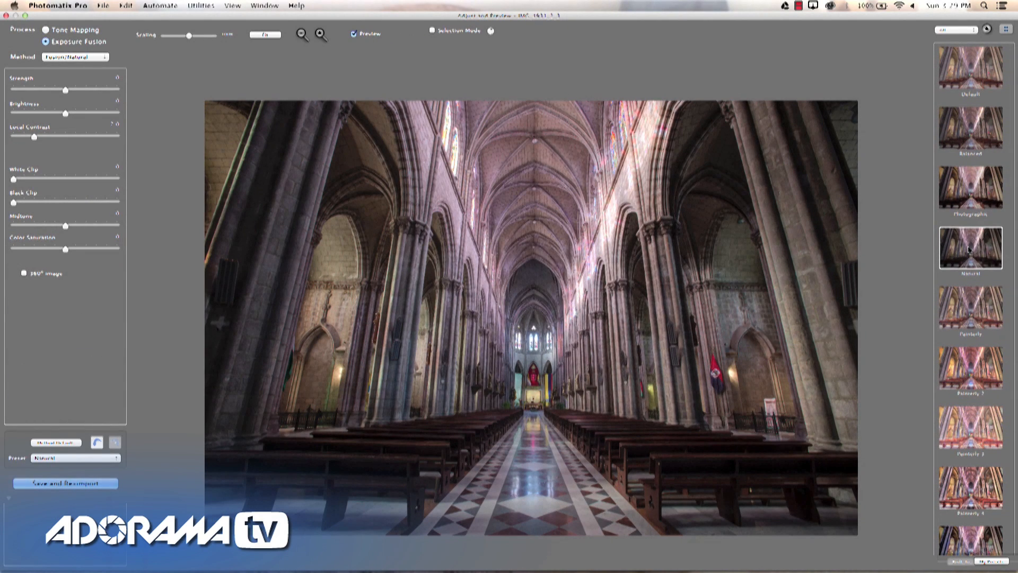
{"action": "left_click", "coordinate": [979, 130]}
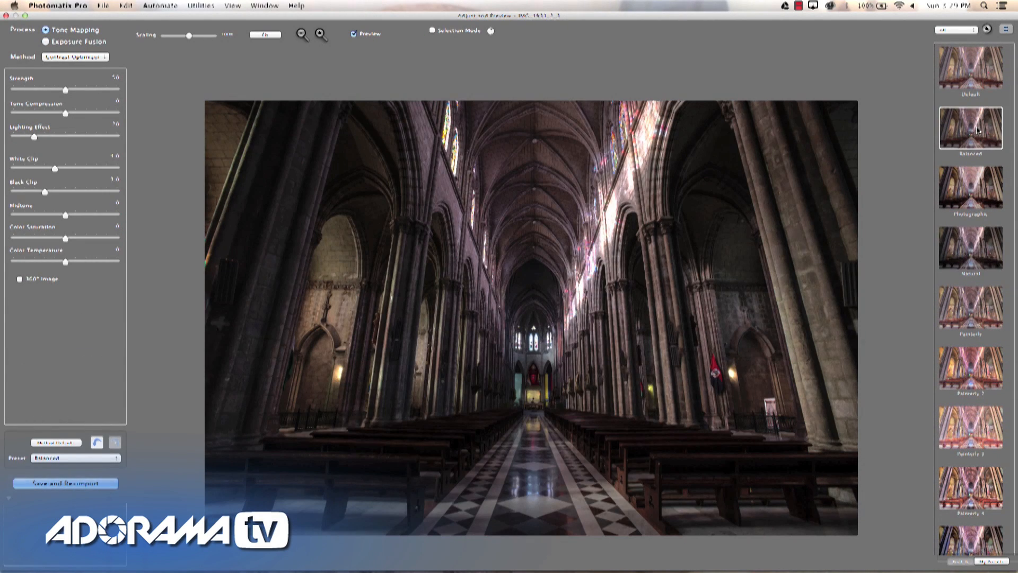
{"action": "left_click", "coordinate": [980, 80]}
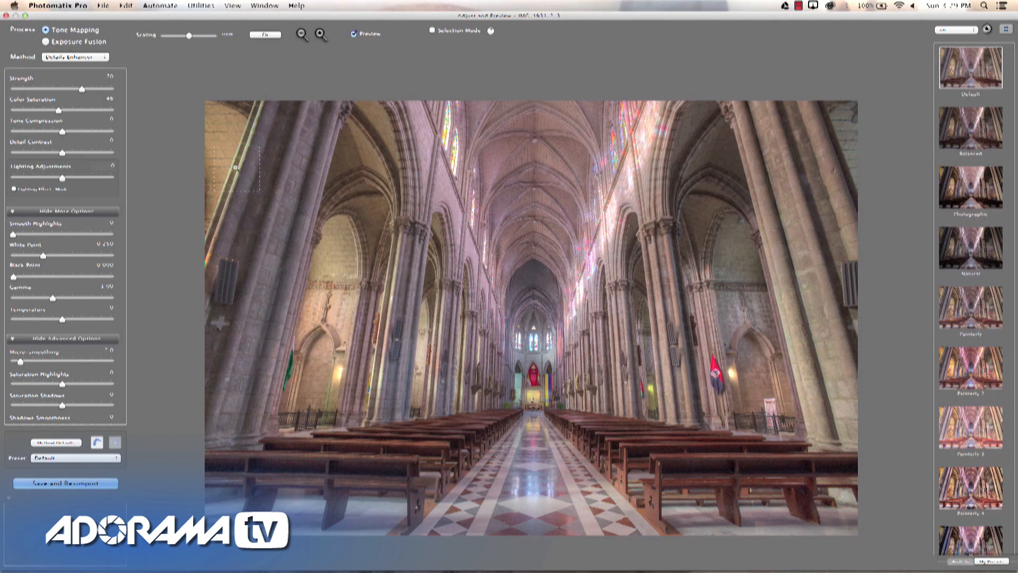
{"action": "left_click", "coordinate": [93, 57]}
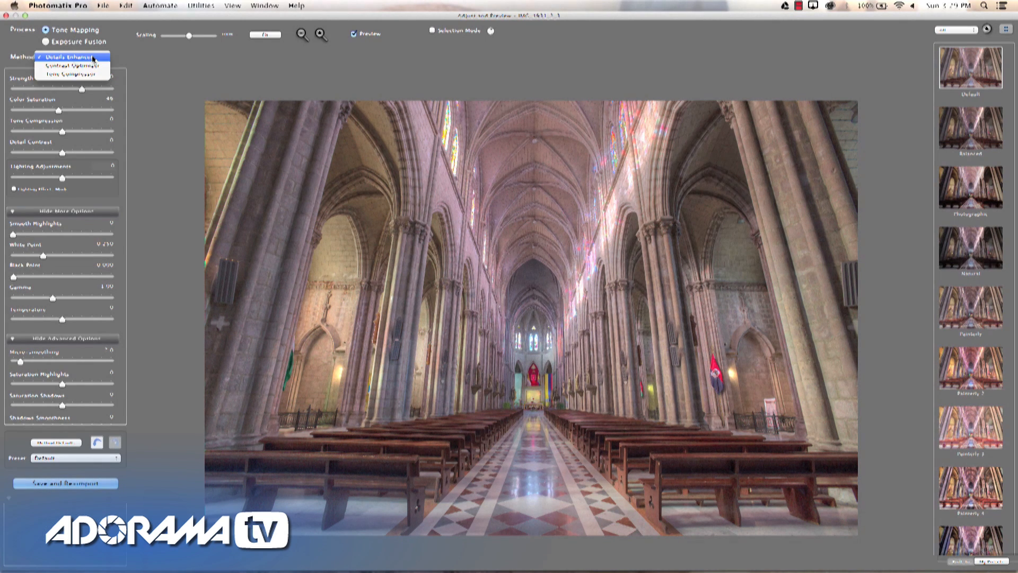
{"action": "left_click", "coordinate": [93, 57]}
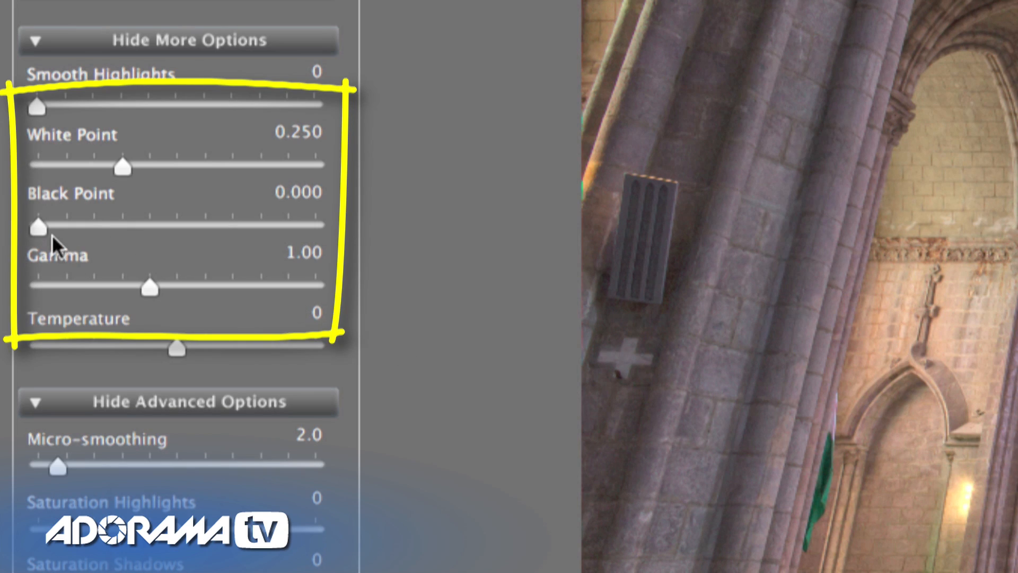
Test the White Point at 0.000 and 10.000, enlarge the preview slightly, and set the White Point to 0.649
{"action": "left_click_drag", "start_coordinate": [122, 167], "coordinate": [20, 170]}
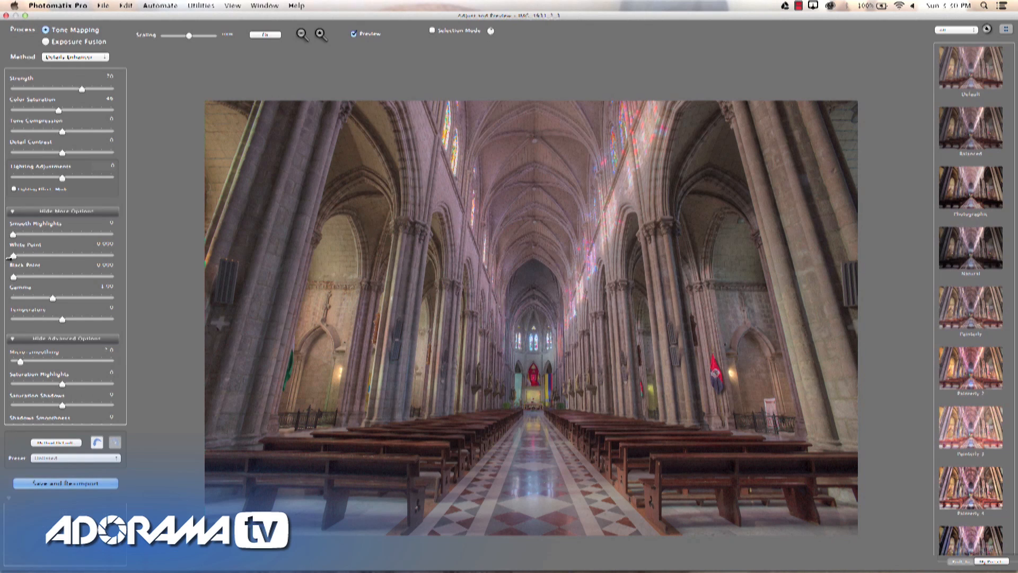
{"action": "left_click", "coordinate": [109, 255]}
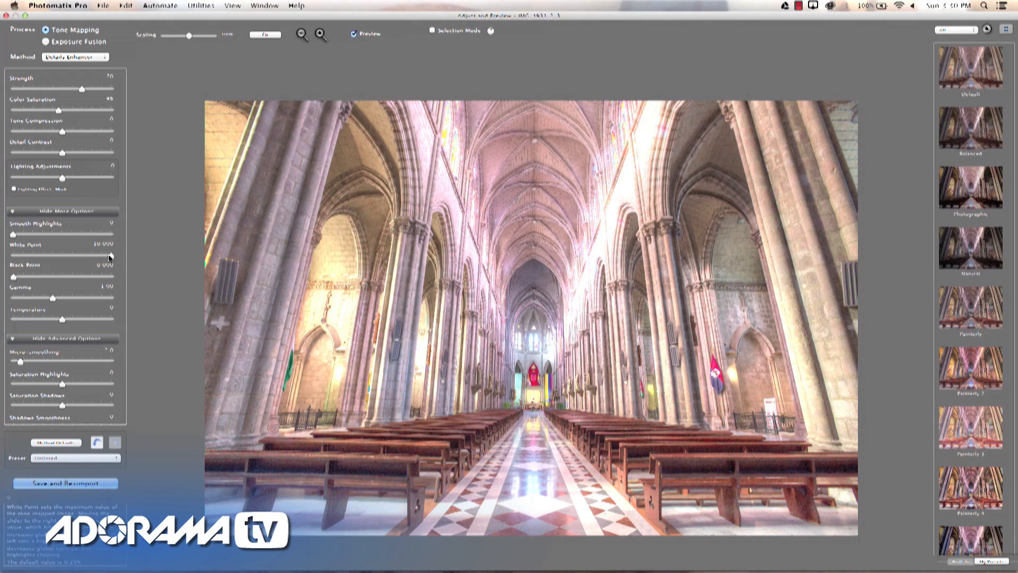
{"action": "left_click_drag", "start_coordinate": [109, 256], "coordinate": [66, 255]}
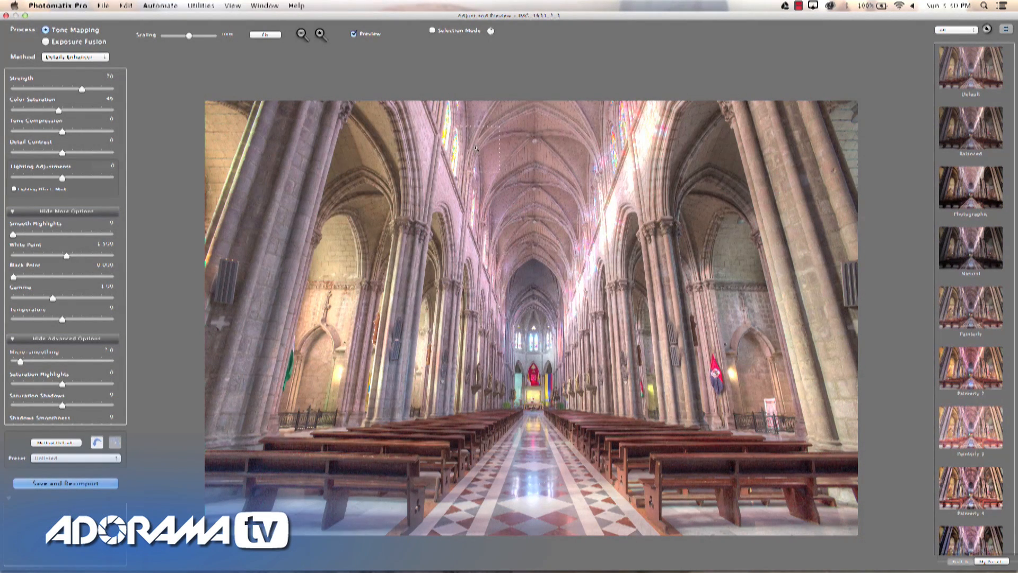
{"action": "mouse_move", "coordinate": [196, 38]}
{"action": "left_mouse_down"}
{"action": "mouse_move", "coordinate": [206, 42]}
{"action": "mouse_move", "coordinate": [198, 37]}
{"action": "left_mouse_up"}
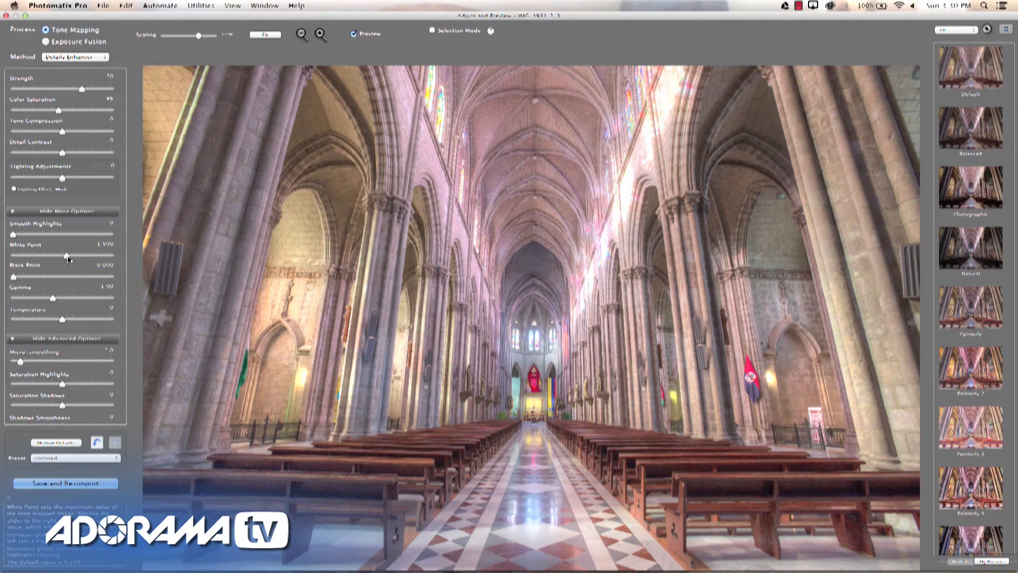
{"action": "left_click_drag", "start_coordinate": [68, 258], "coordinate": [58, 259]}
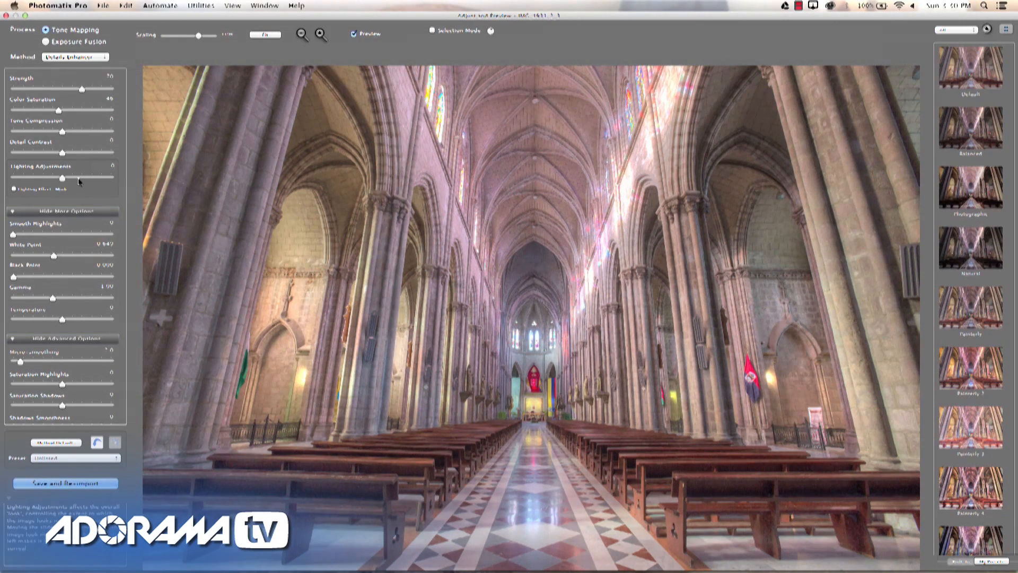
Raise the Strength to about 92, test the Black Point at its maximum, and set it to 0.295
{"action": "left_click_drag", "start_coordinate": [83, 92], "coordinate": [100, 92]}
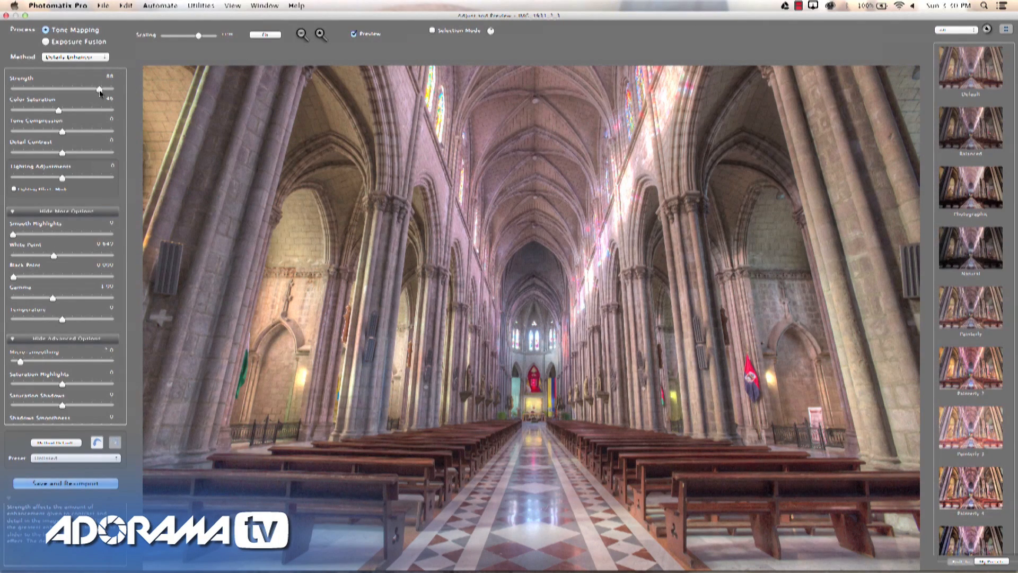
{"action": "left_click_drag", "start_coordinate": [100, 93], "coordinate": [104, 93]}
{"action": "left_click_drag", "start_coordinate": [14, 277], "coordinate": [112, 277]}
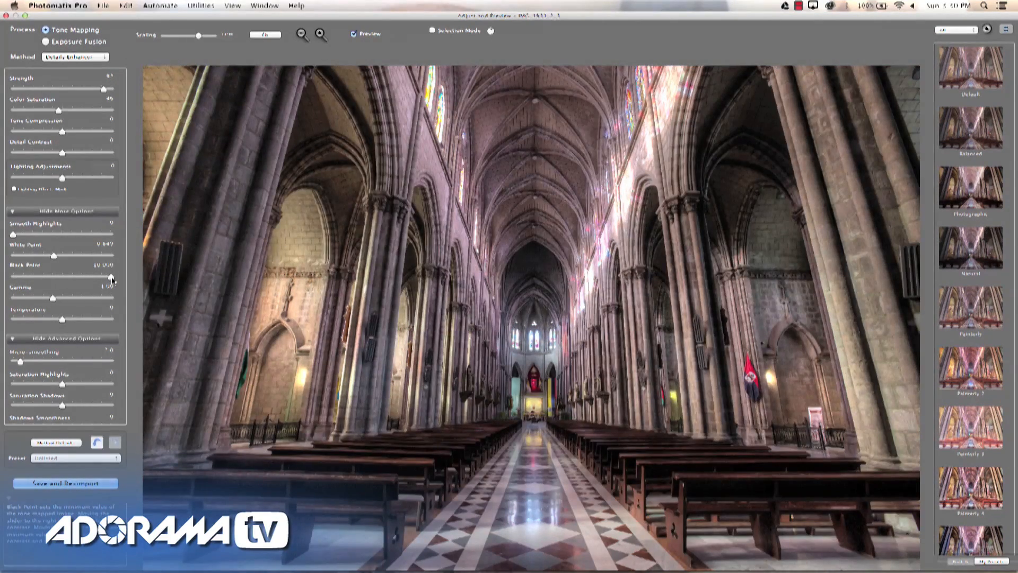
{"action": "left_click_drag", "start_coordinate": [112, 278], "coordinate": [46, 276]}
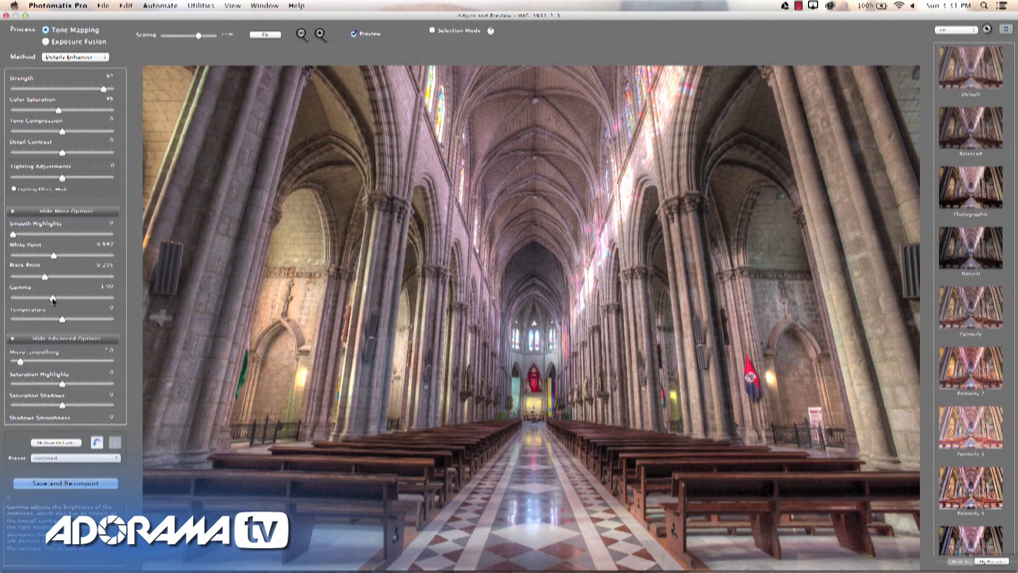
Set the Gamma to 1.02 and warm the image with a Temperature of 3.3
{"action": "mouse_move", "coordinate": [52, 297]}
{"action": "left_mouse_down"}
{"action": "mouse_move", "coordinate": [75, 298]}
{"action": "mouse_move", "coordinate": [51, 299]}
{"action": "left_mouse_up"}
{"action": "left_click_drag", "start_coordinate": [50, 299], "coordinate": [52, 300]}
{"action": "left_click_drag", "start_coordinate": [62, 320], "coordinate": [78, 320]}
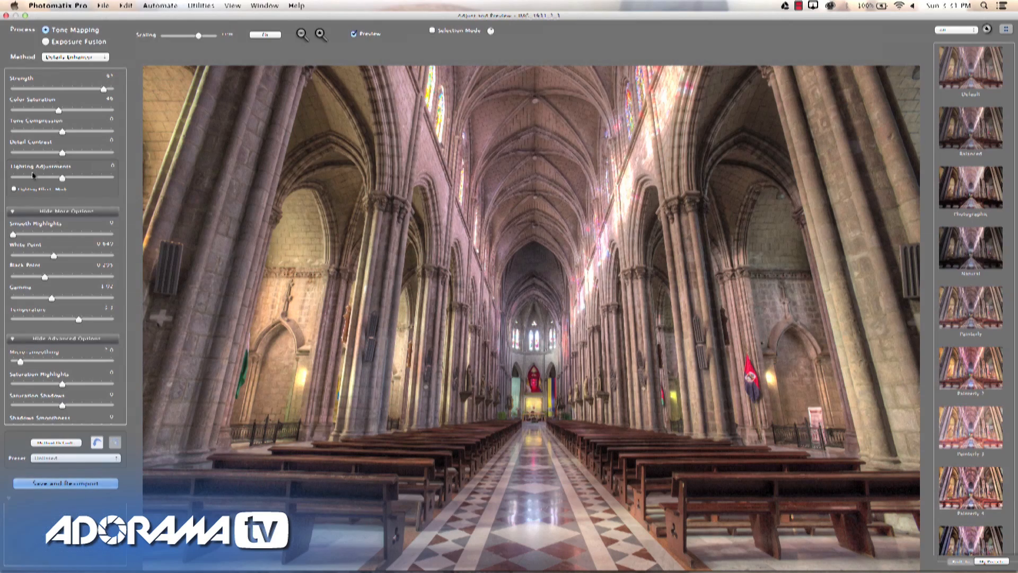
Set Detail Contrast to 2.4 and Lighting Adjustments to -2.4, and turn on Lighting Effects Mode
{"action": "left_click_drag", "start_coordinate": [62, 154], "coordinate": [80, 153]}
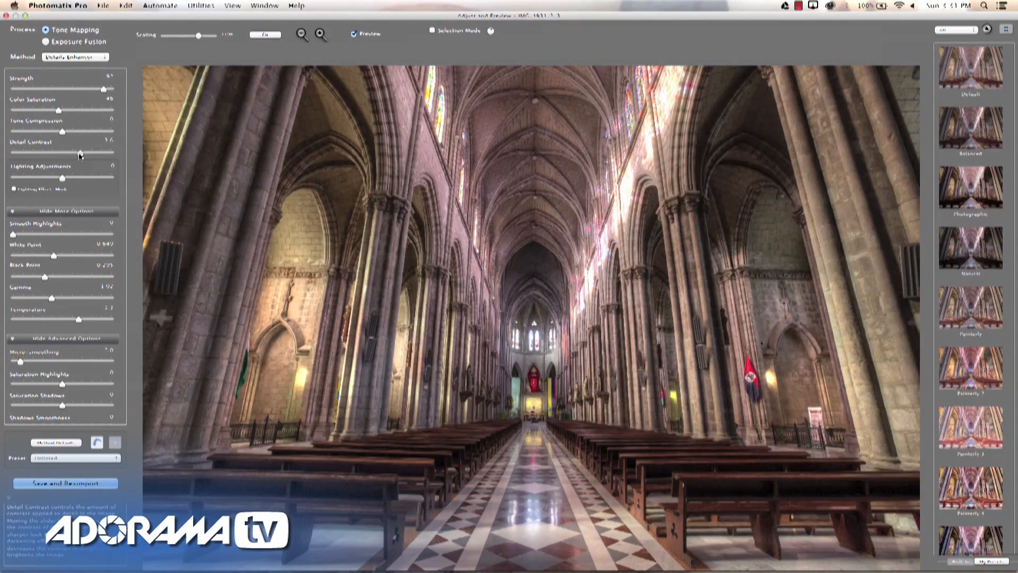
{"action": "left_click_drag", "start_coordinate": [80, 153], "coordinate": [74, 154]}
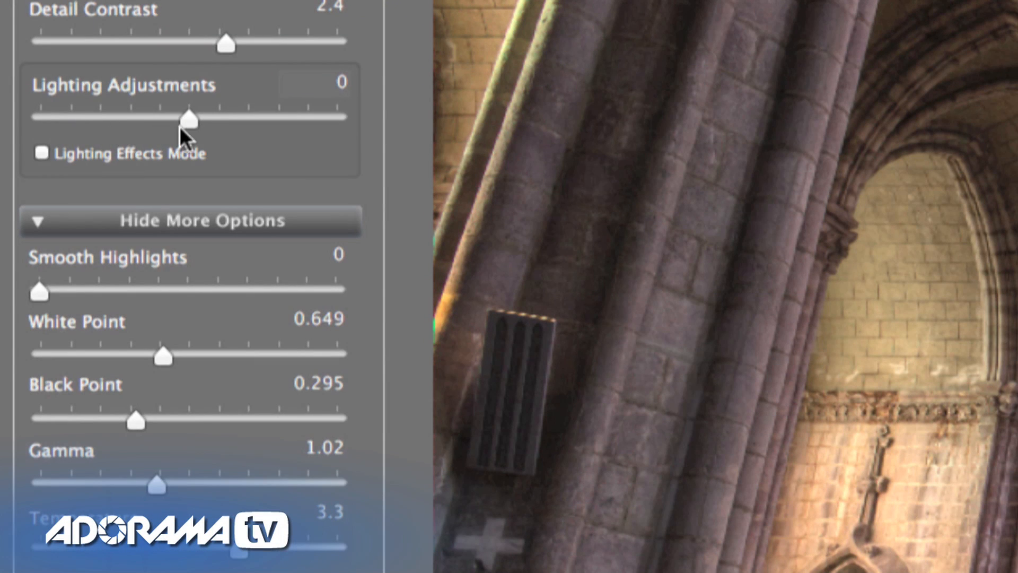
{"action": "left_click_drag", "start_coordinate": [189, 122], "coordinate": [157, 123]}
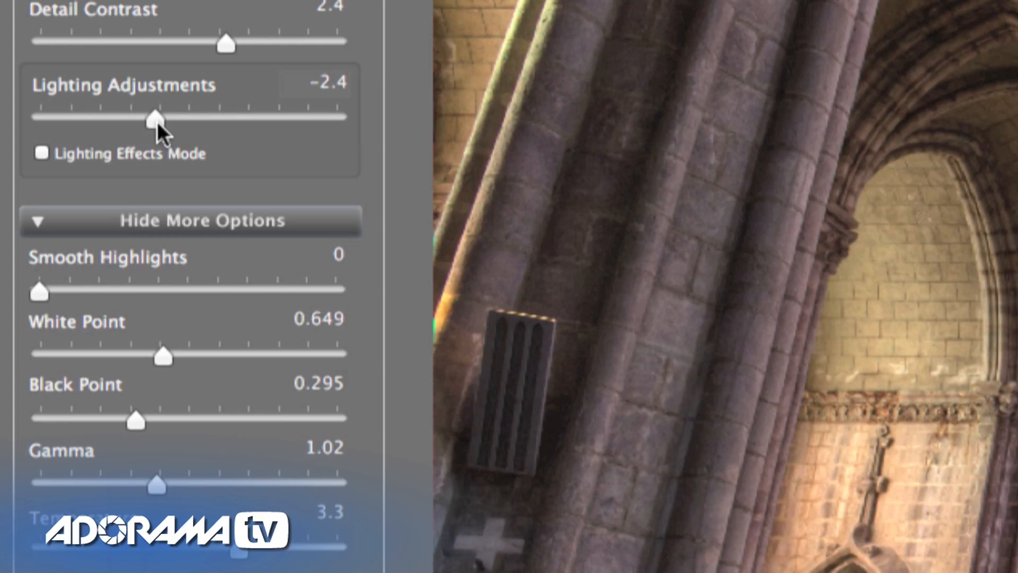
{"action": "left_click", "coordinate": [41, 157]}
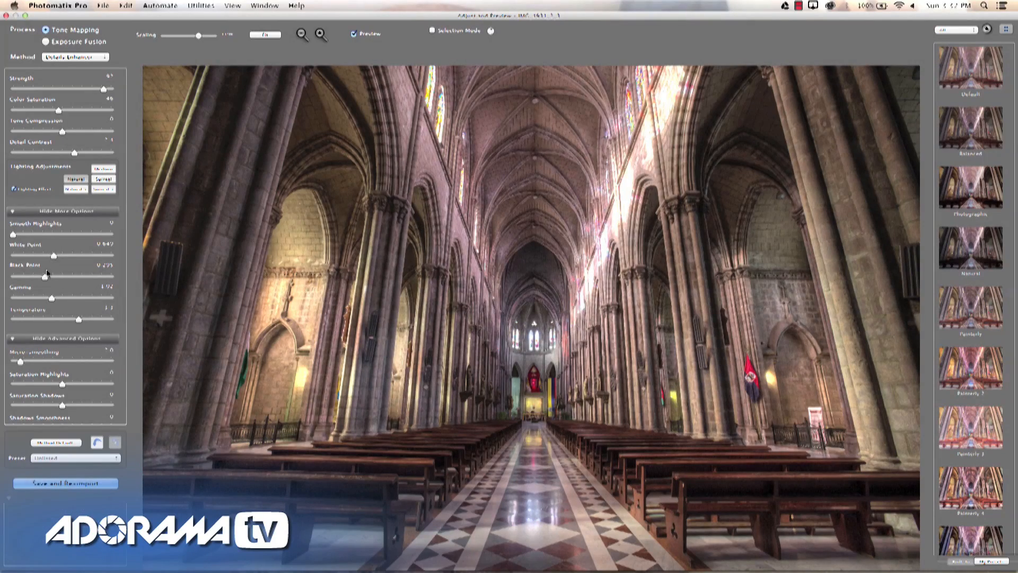
Brighten the church's midtones with Gamma and lower both the White Point and the Black Point
{"action": "left_click_drag", "start_coordinate": [50, 298], "coordinate": [59, 300]}
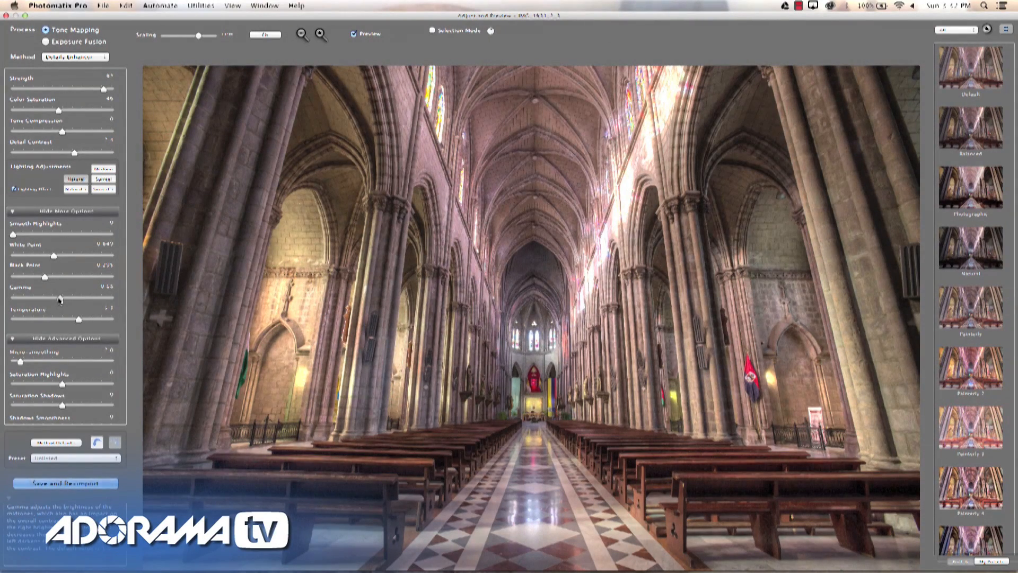
{"action": "mouse_move", "coordinate": [54, 257]}
{"action": "left_mouse_down"}
{"action": "mouse_move", "coordinate": [63, 258]}
{"action": "mouse_move", "coordinate": [41, 257]}
{"action": "left_mouse_up"}
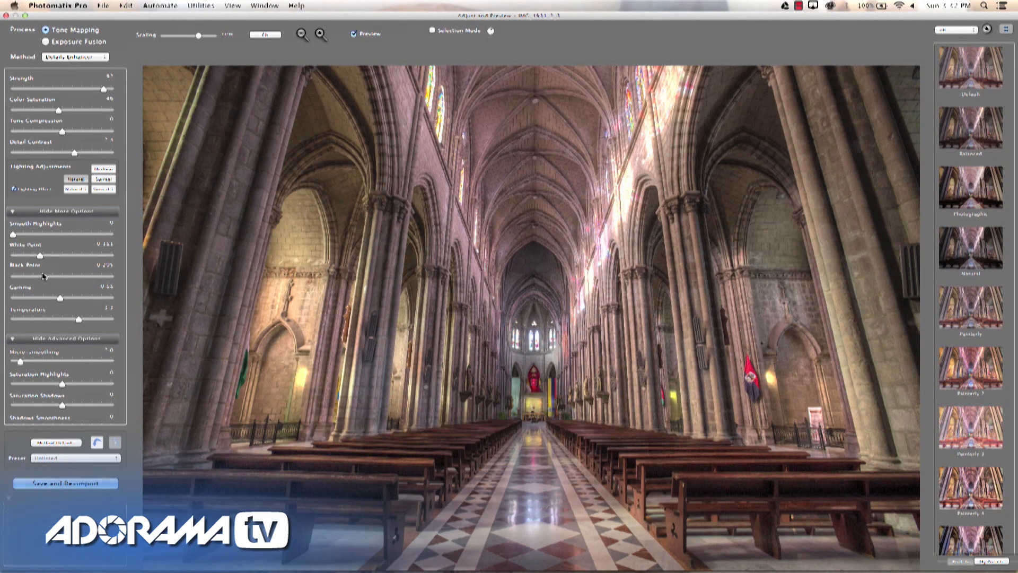
{"action": "left_click_drag", "start_coordinate": [45, 277], "coordinate": [40, 279]}
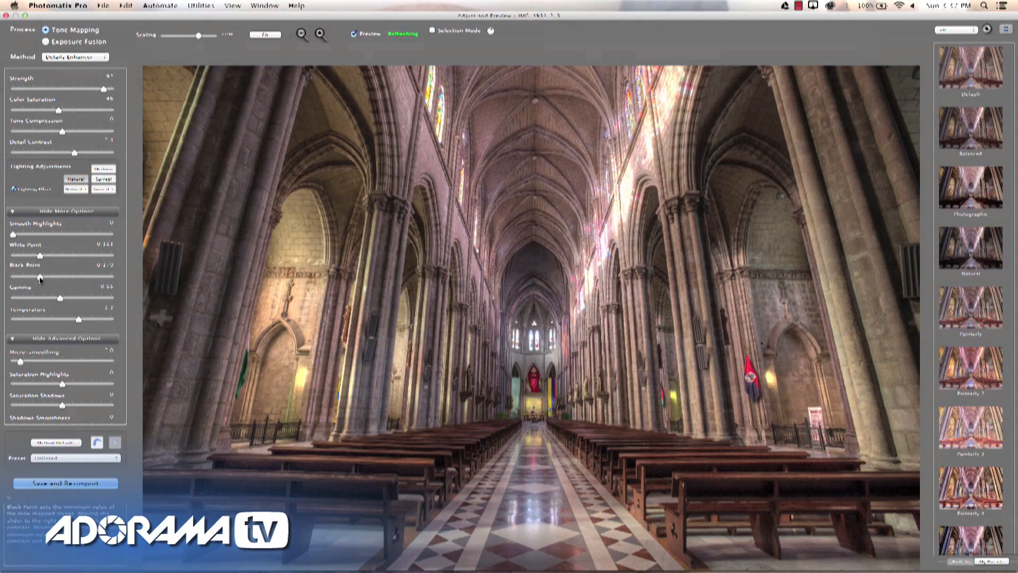
{"action": "left_click_drag", "start_coordinate": [60, 298], "coordinate": [67, 299]}
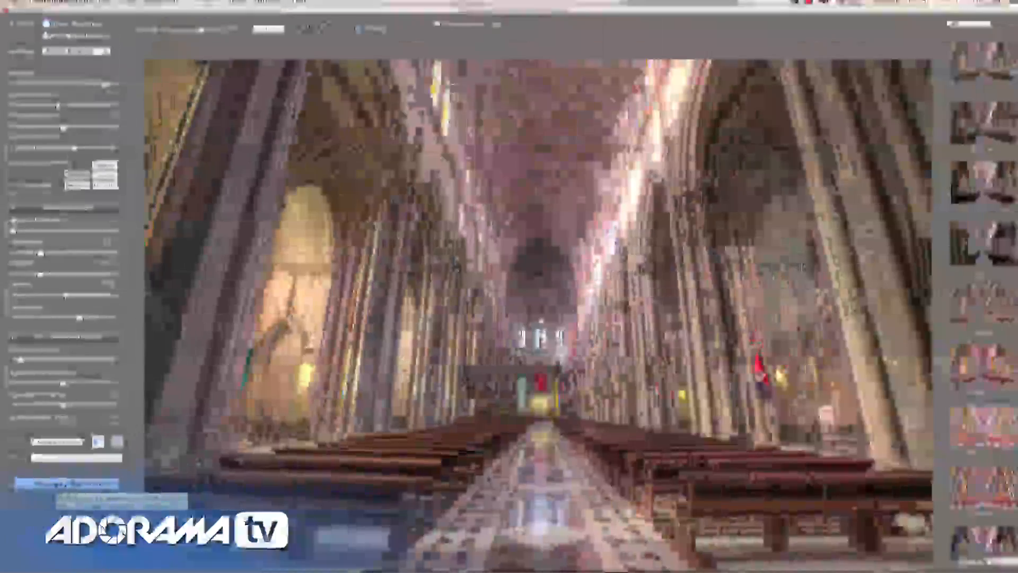
Save and reimport the tone-mapped image, and go to the bracketed photos' folder in the Lightroom library
{"action": "left_click", "coordinate": [59, 484]}
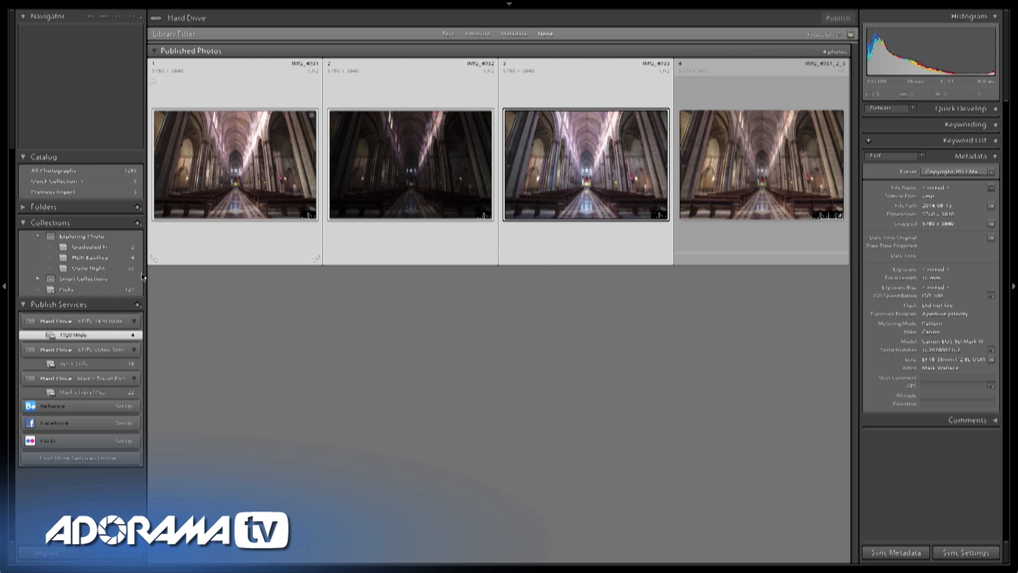
{"action": "double_click", "coordinate": [560, 200]}
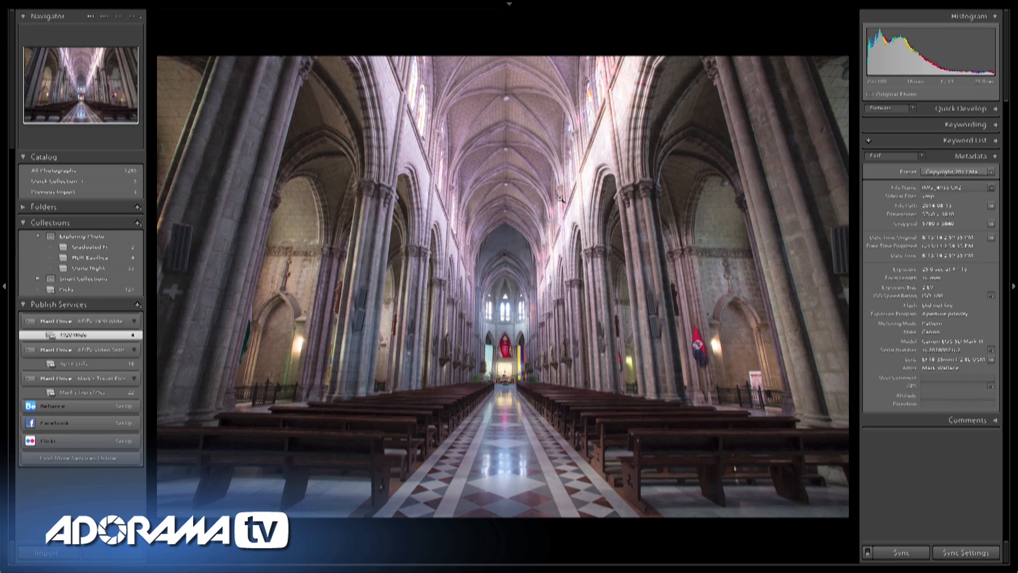
{"action": "double_click", "coordinate": [559, 199]}
{"action": "right_click", "coordinate": [559, 200]}
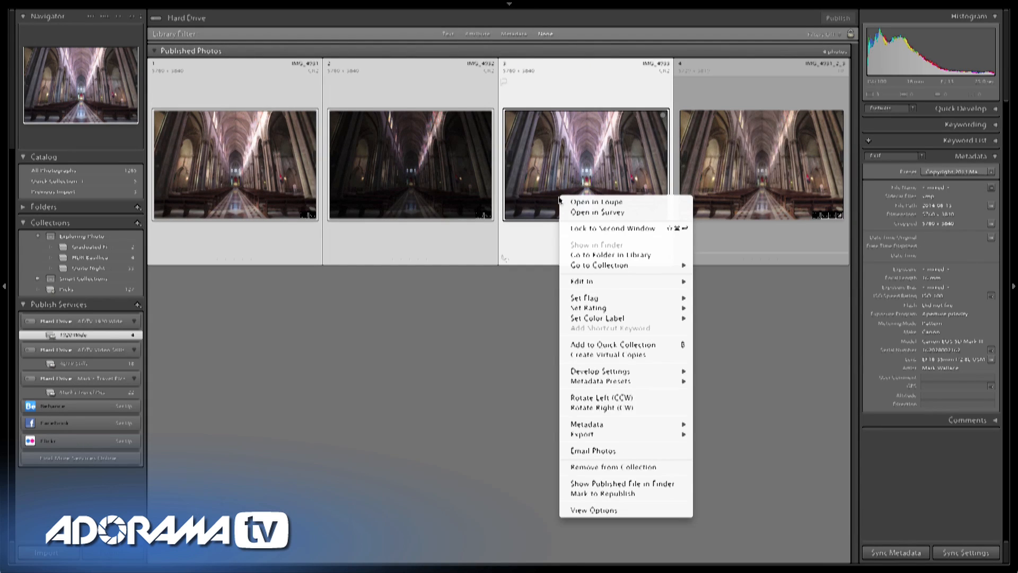
{"action": "left_click", "coordinate": [572, 257]}
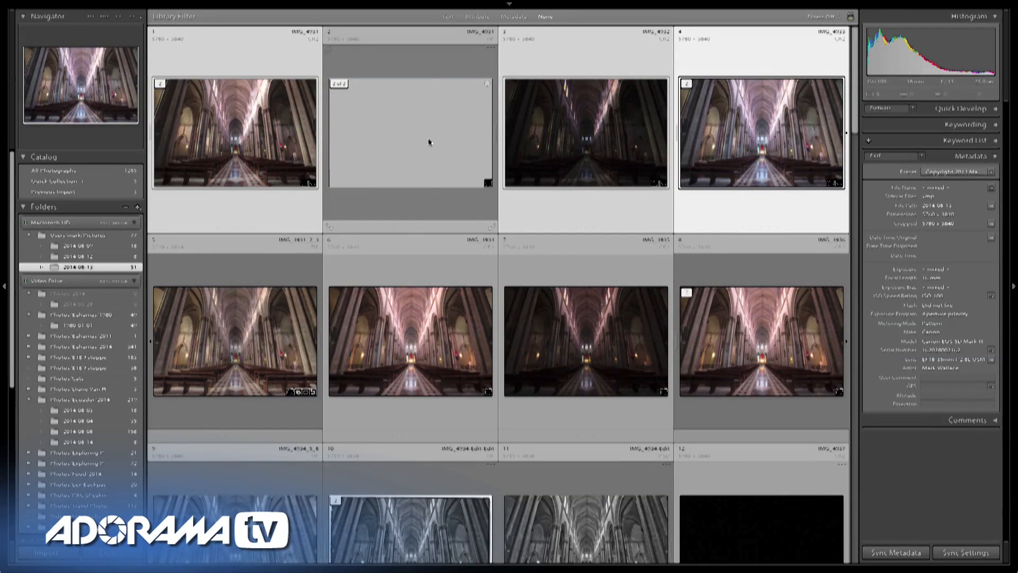
Open the reimported IMG_4931 TIFF at full view and zoom in on the altar area to inspect its detail
{"action": "left_click", "coordinate": [429, 141]}
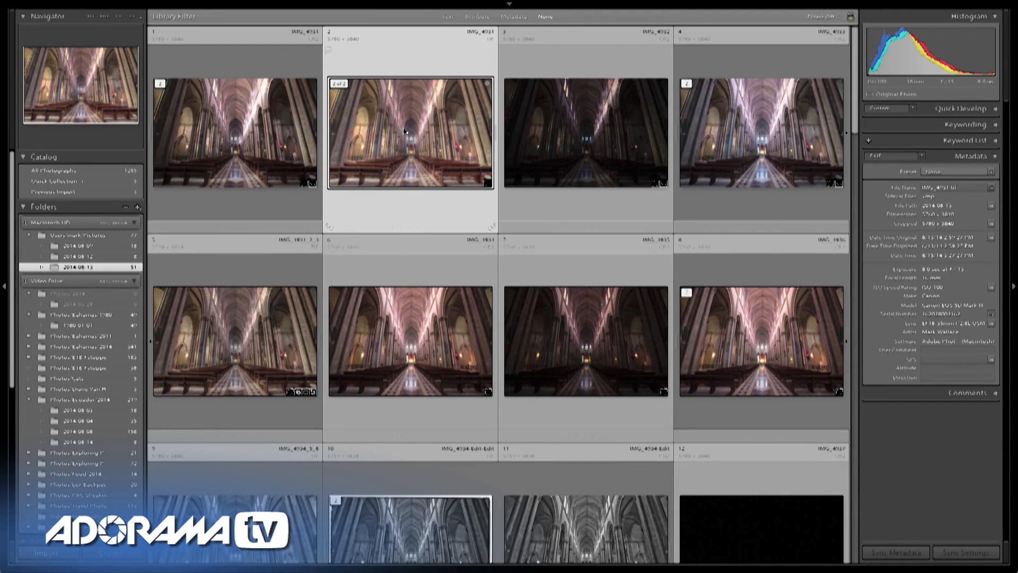
{"action": "double_click", "coordinate": [405, 131]}
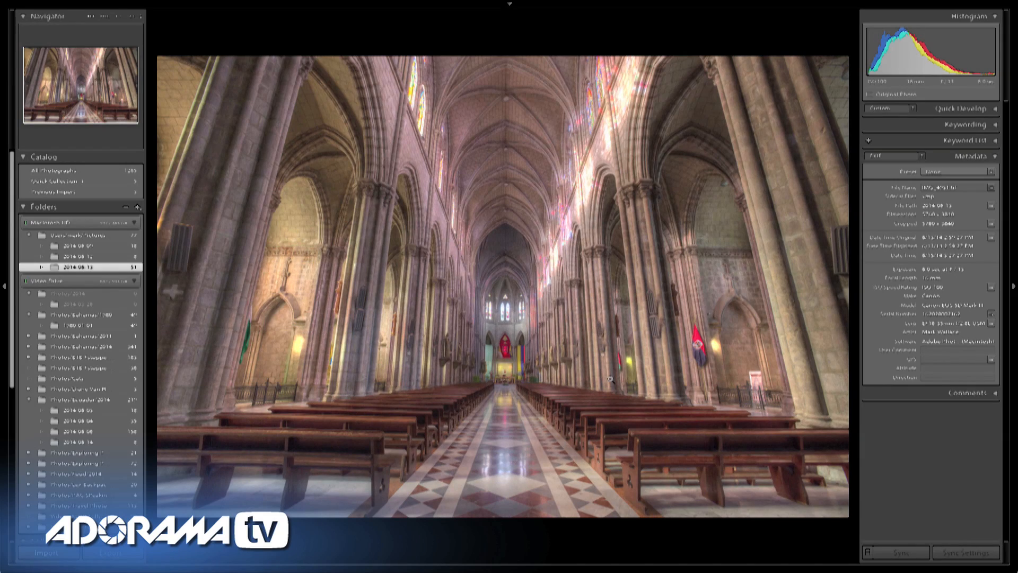
{"action": "left_click", "coordinate": [556, 325]}
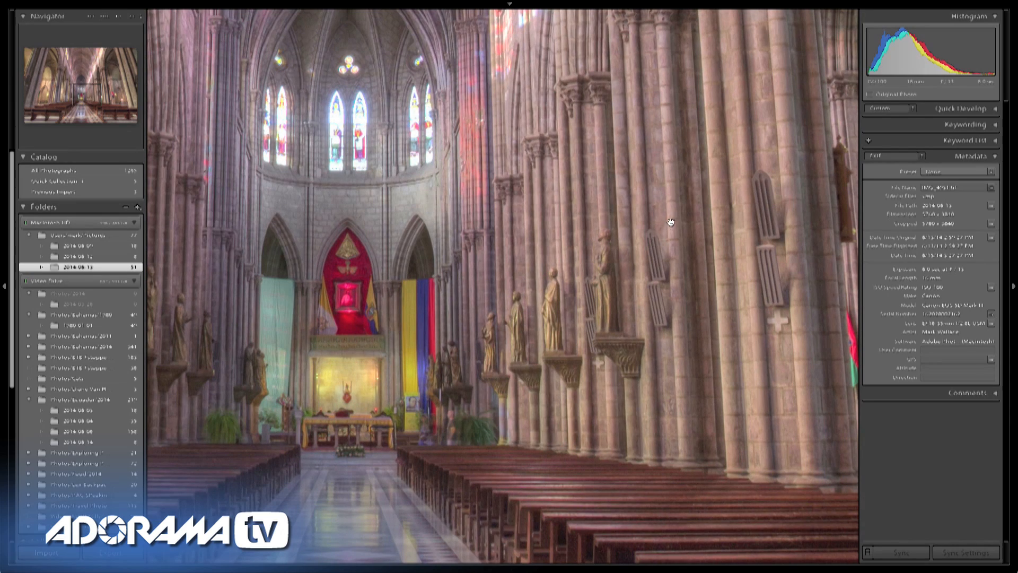
Check the church columns' detail, return to the full view, and open a copy with Lightroom adjustments in Adobe Photoshop CC
{"action": "left_click_drag", "start_coordinate": [661, 211], "coordinate": [499, 333]}
{"action": "left_click", "coordinate": [504, 277]}
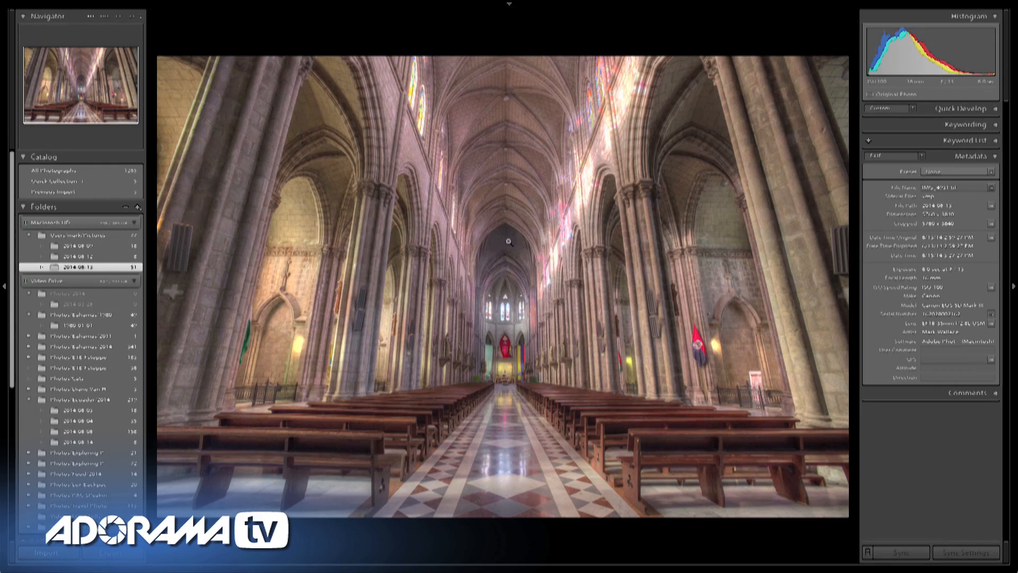
{"action": "right_click", "coordinate": [508, 242]}
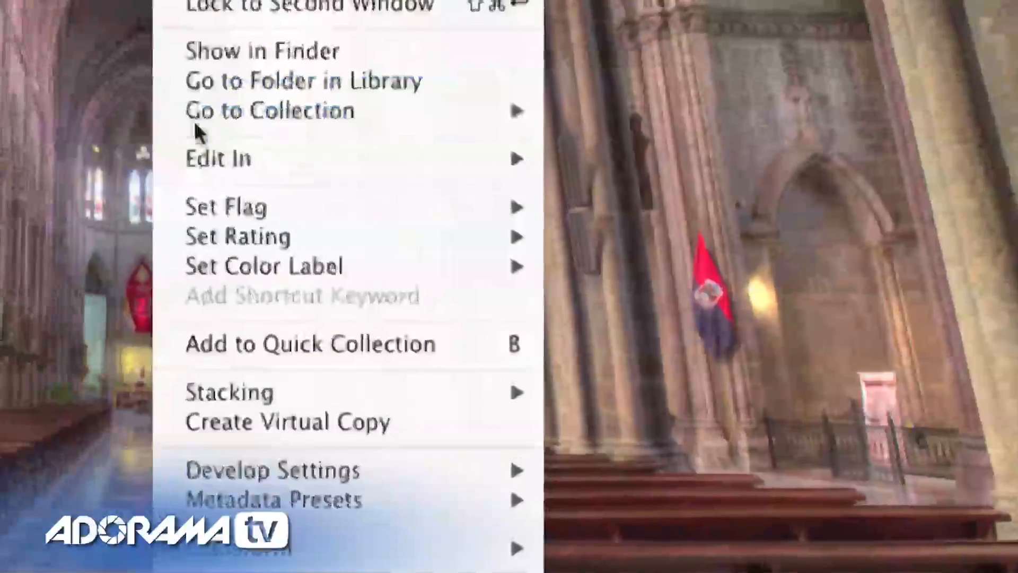
{"action": "mouse_move", "coordinate": [527, 291]}
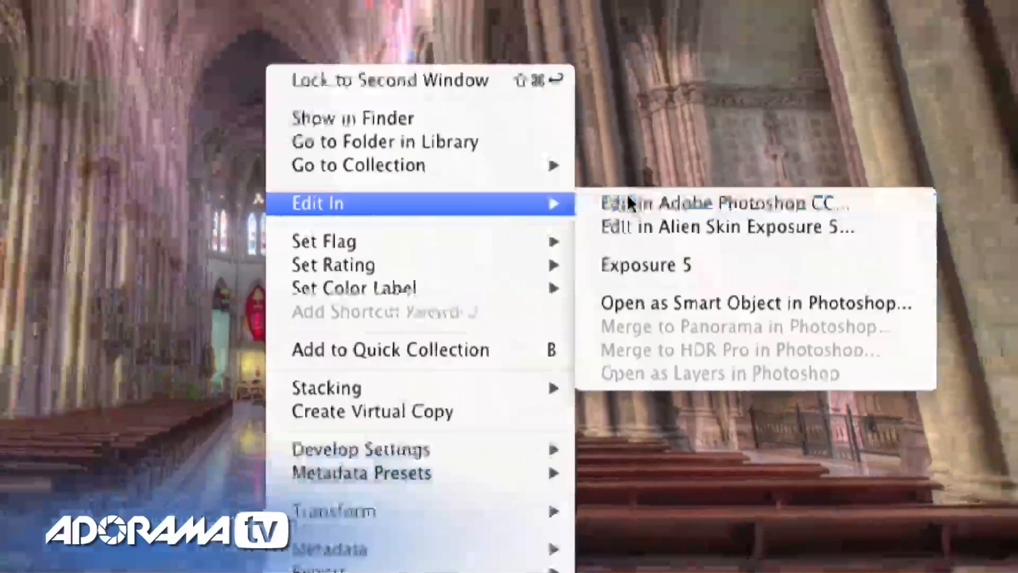
{"action": "left_click", "coordinate": [630, 203]}
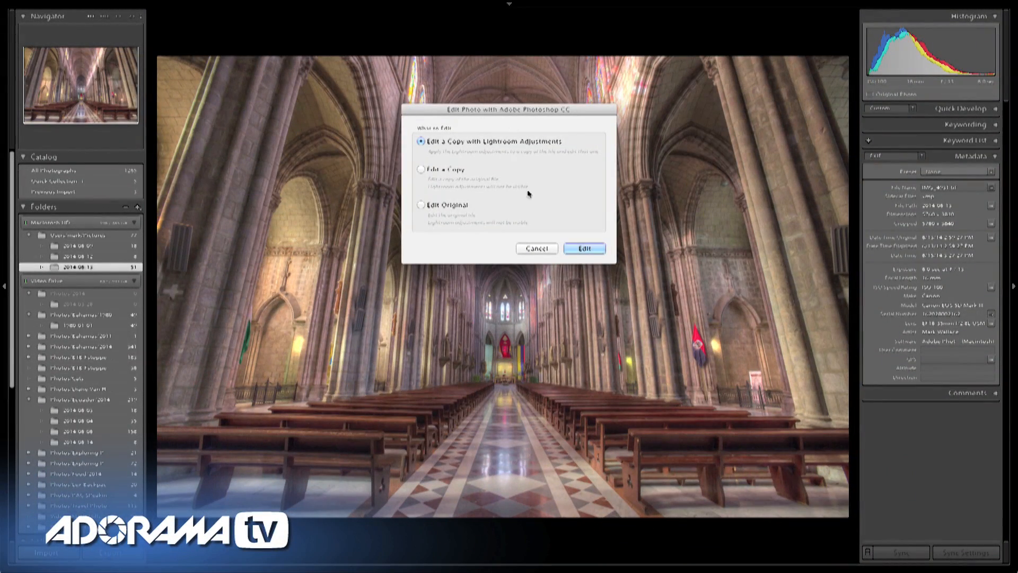
{"action": "left_click", "coordinate": [584, 249]}
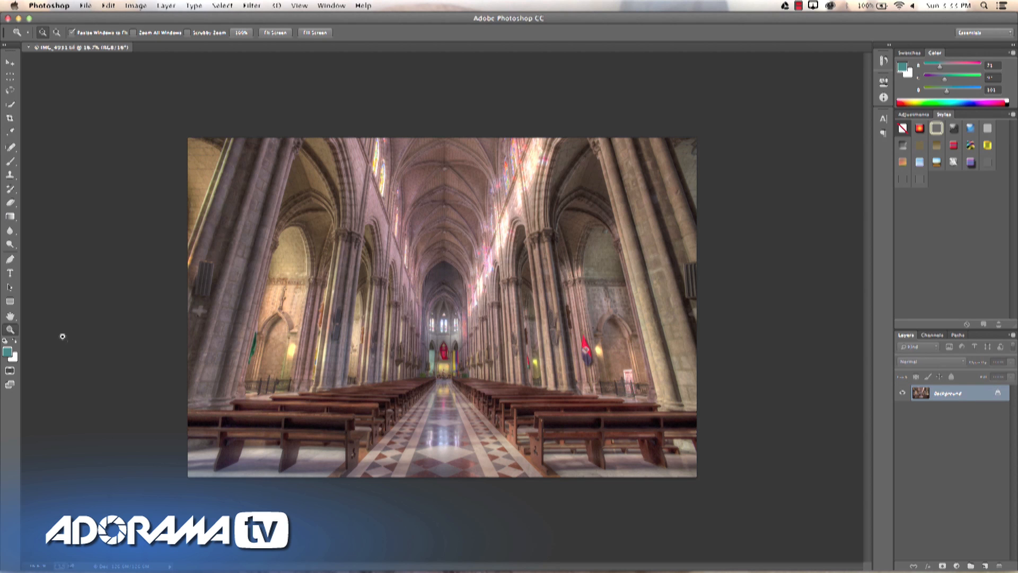
View the image at 100% around the altar and pews, and duplicate the Background layer
{"action": "double_click", "coordinate": [10, 332]}
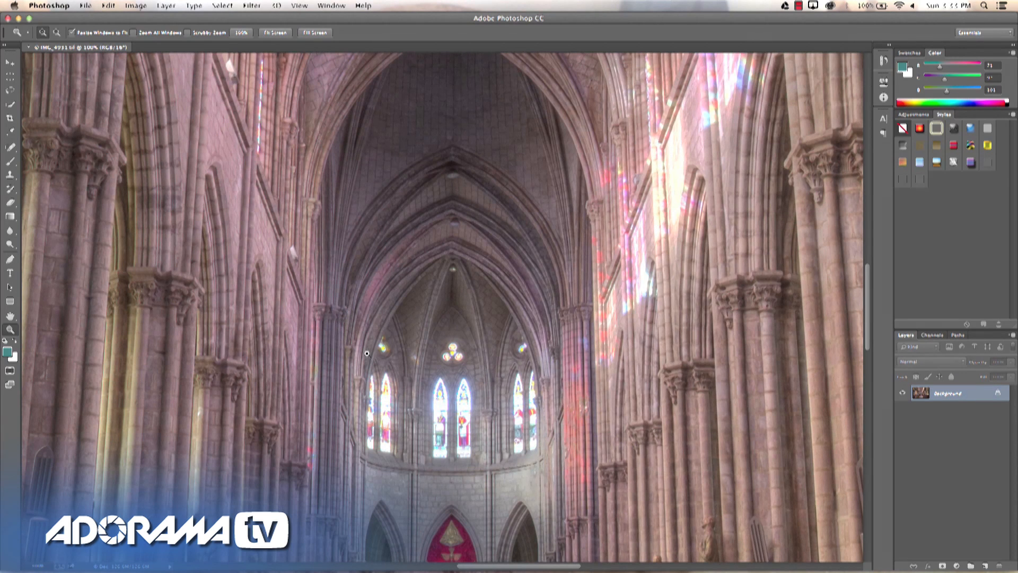
{"action": "scroll", "coordinate": [366, 353], "scroll_direction": "down", "scroll_amount": 10}
{"action": "scroll", "coordinate": [366, 353], "scroll_direction": "down", "scroll_amount": 2}
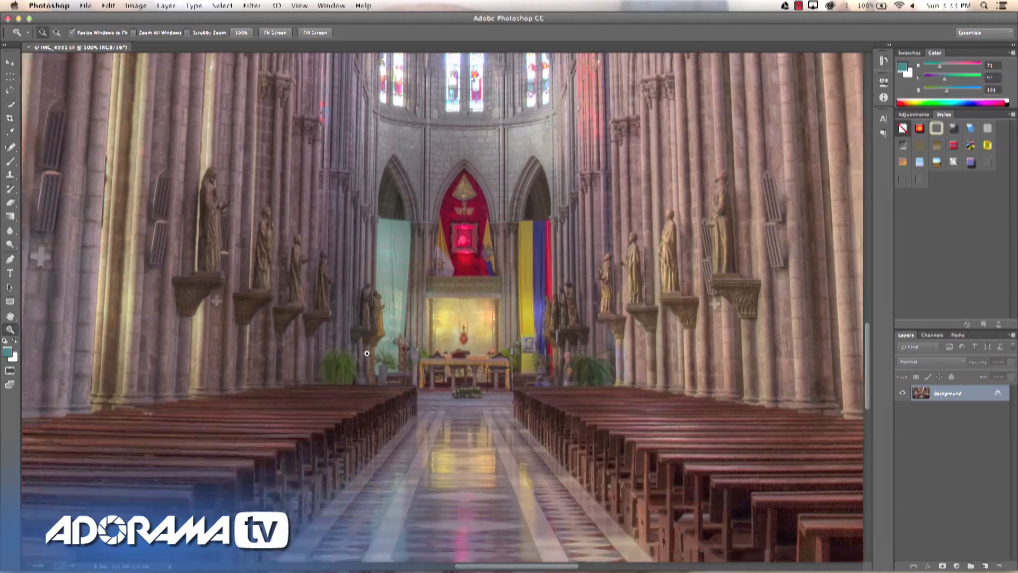
{"action": "scroll", "coordinate": [366, 352], "scroll_direction": "right", "scroll_amount": 3}
{"action": "left_click_drag", "start_coordinate": [937, 396], "coordinate": [985, 565]}
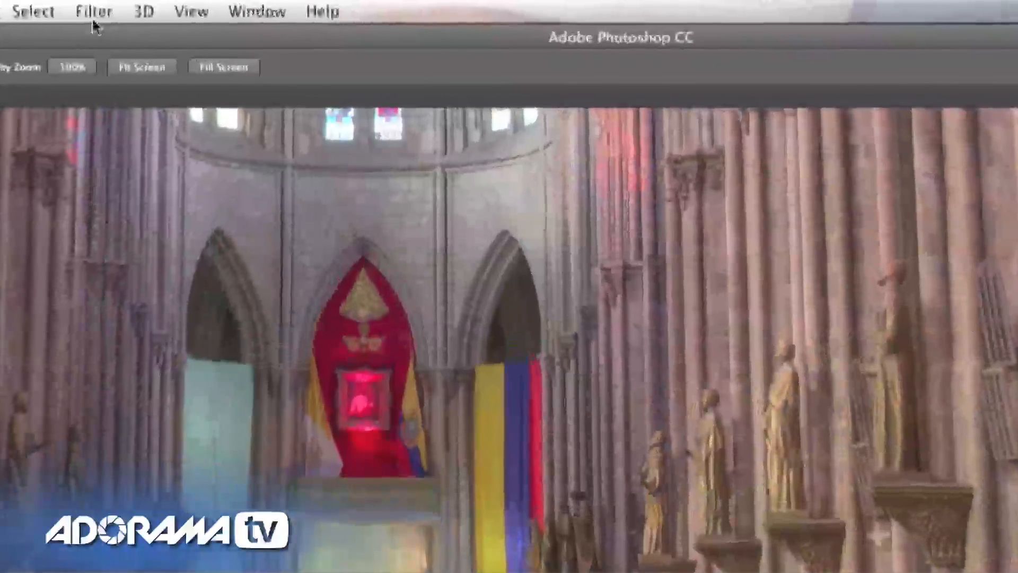
Apply a High Pass filter with a 1.0 pixel radius to the duplicate layer, previewing the altar area
{"action": "left_click", "coordinate": [252, 6]}
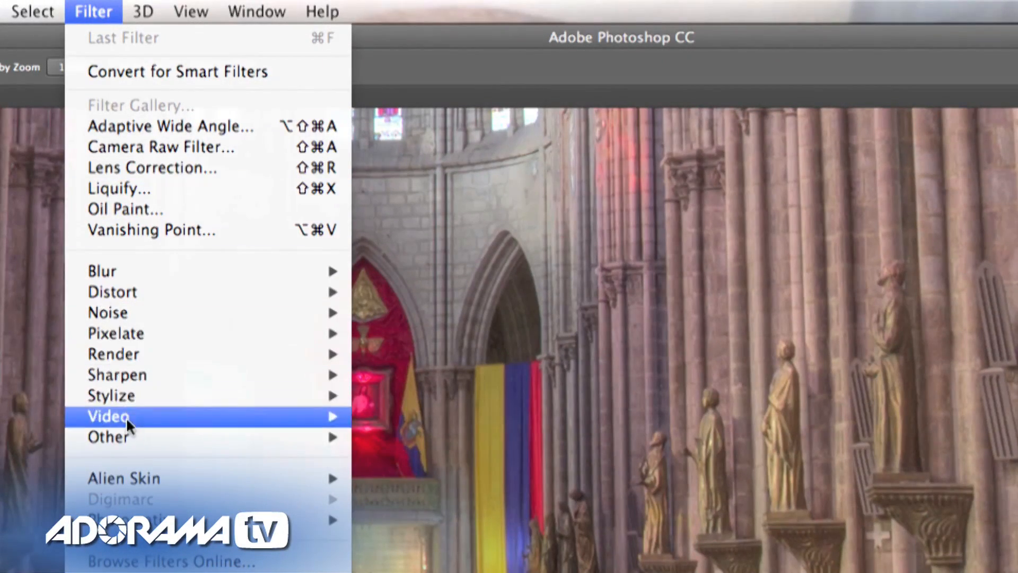
{"action": "mouse_move", "coordinate": [130, 436]}
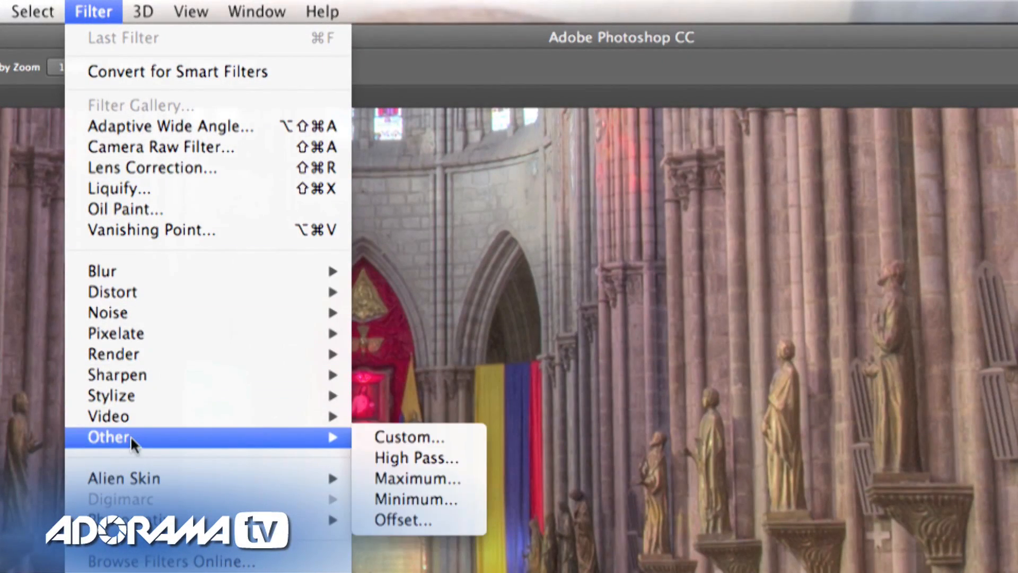
{"action": "left_click", "coordinate": [415, 459]}
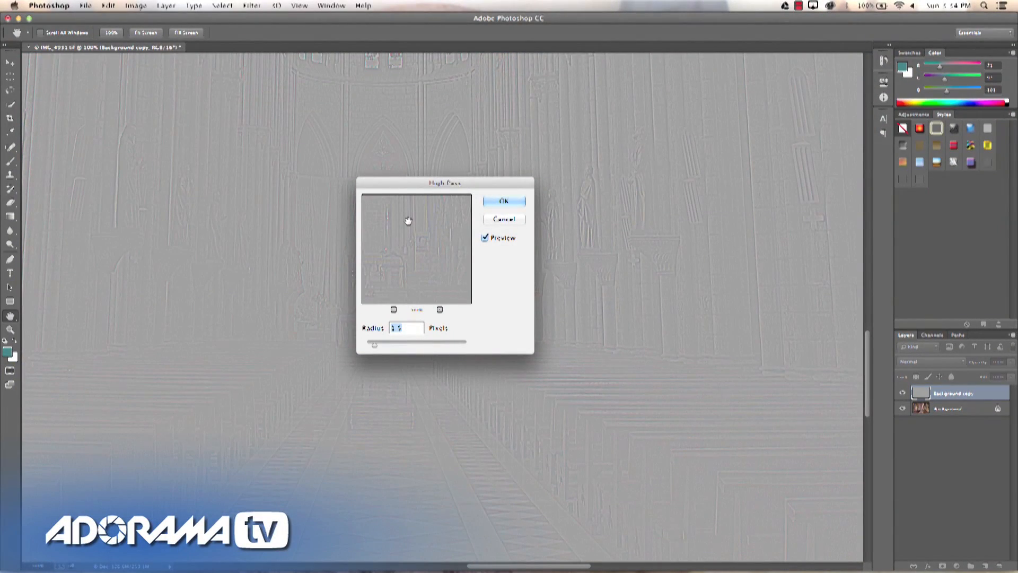
{"action": "left_click_drag", "start_coordinate": [398, 227], "coordinate": [409, 261]}
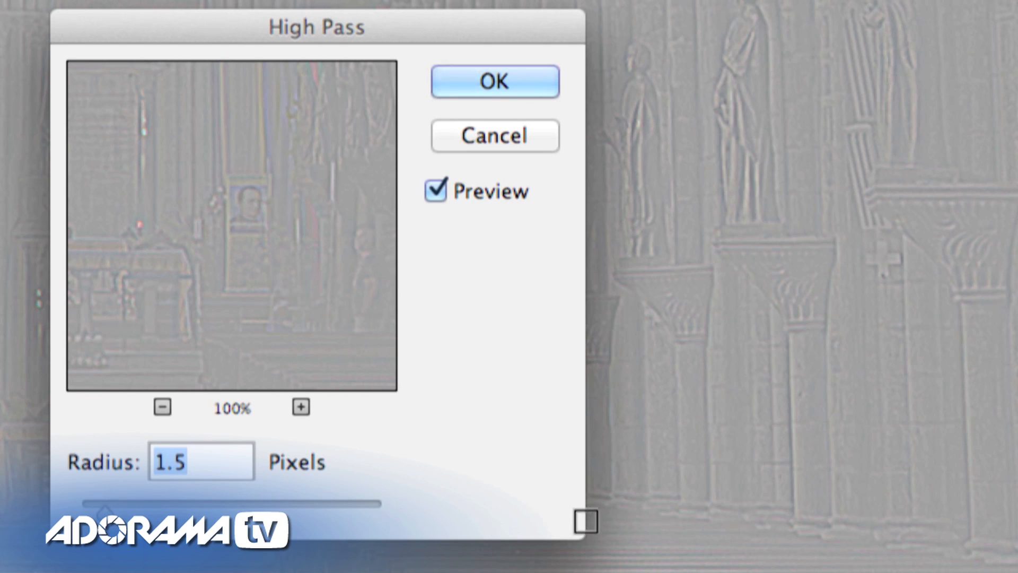
{"action": "key", "text": "Up"}
{"action": "key", "text": "Up"}
{"action": "key", "text": "Up"}
{"action": "key", "text": "Down"}
{"action": "key", "text": "Down"}
{"action": "key", "text": "Down"}
{"action": "key", "text": "Down"}
{"action": "key", "text": "Down"}
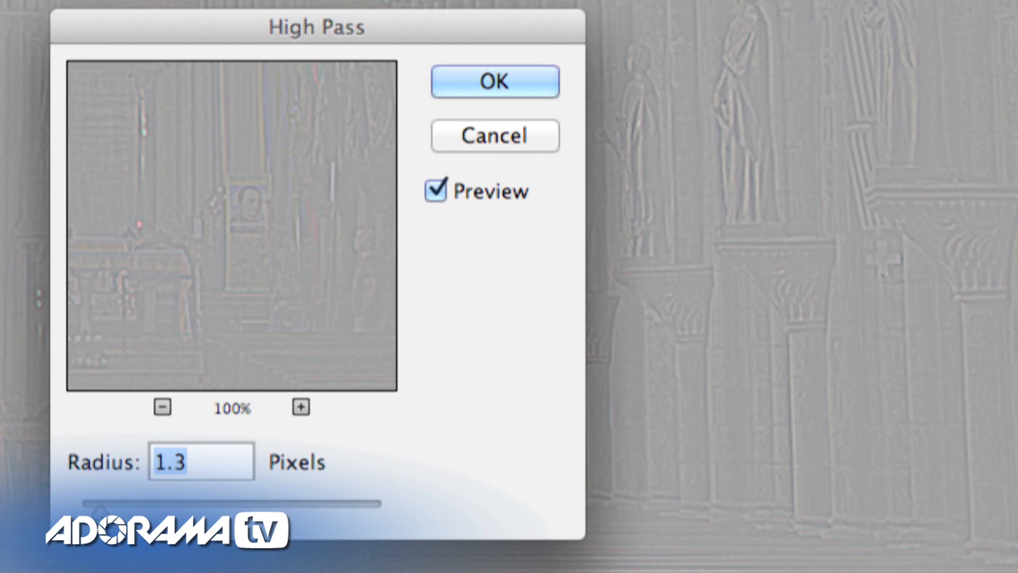
{"action": "key", "text": "Down"}
{"action": "key", "text": "Down"}
{"action": "key", "text": "Down"}
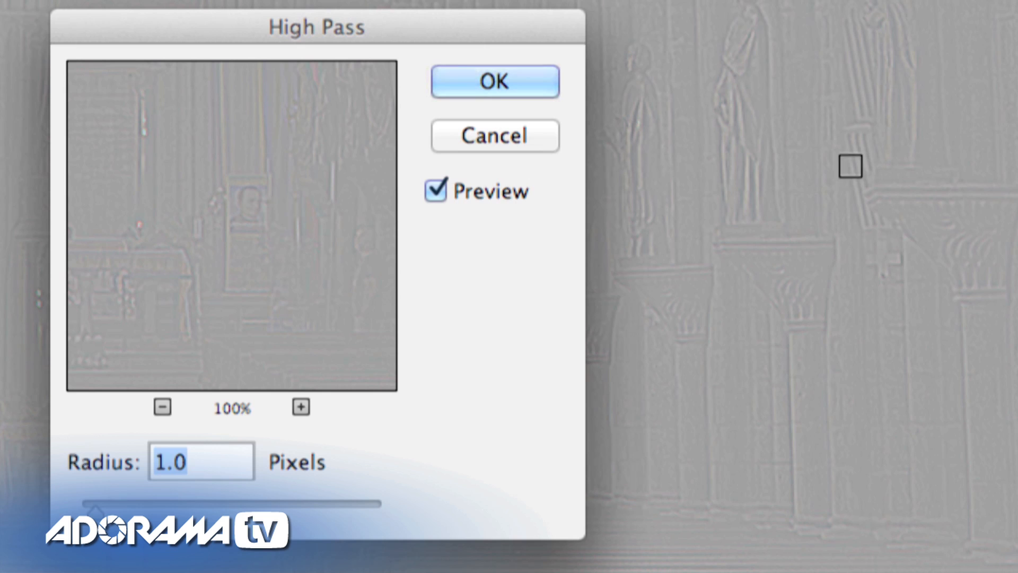
{"action": "left_click", "coordinate": [523, 78]}
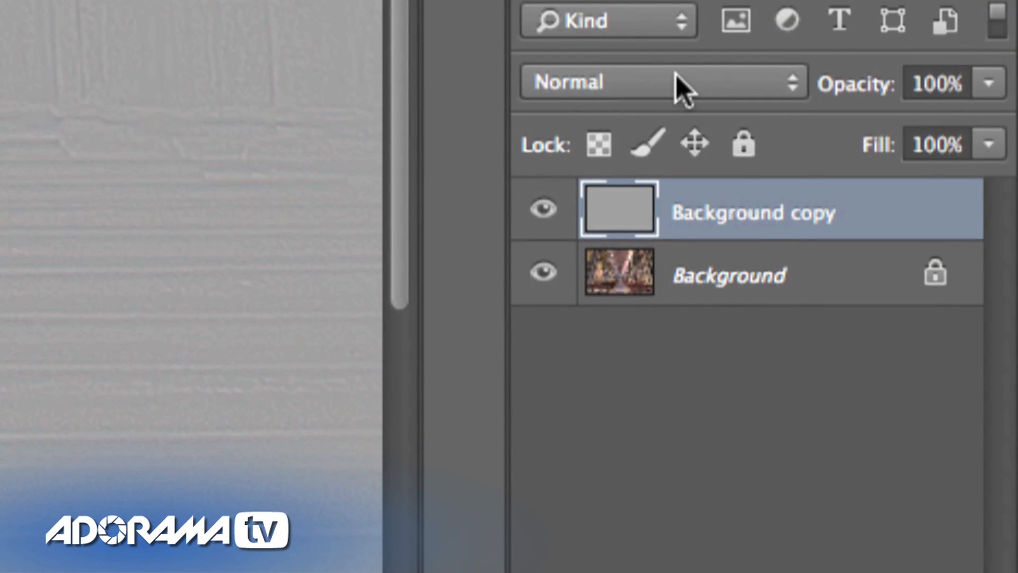
Set the blend mode of the Background copy layer to Overlay
{"action": "left_click", "coordinate": [676, 82]}
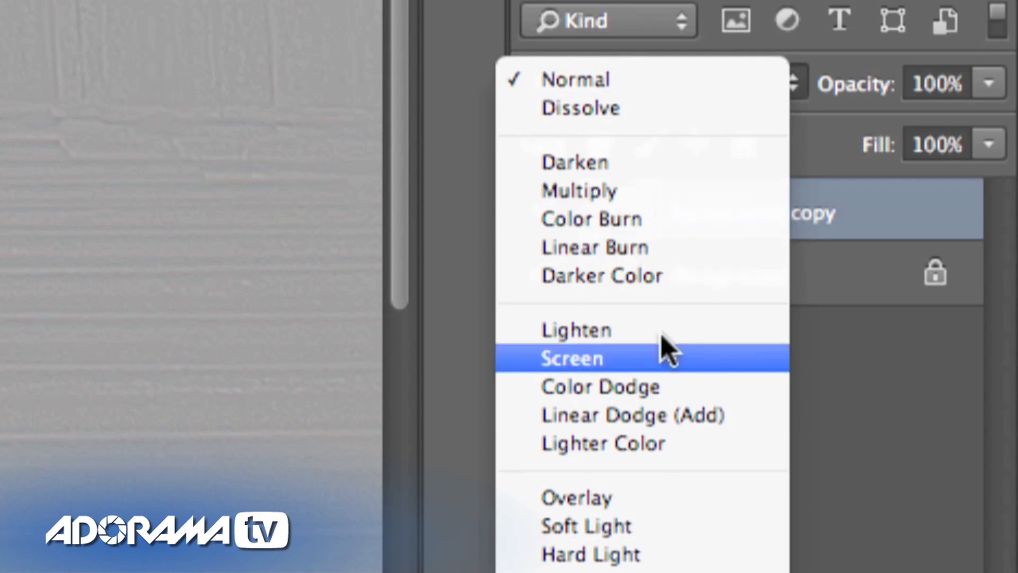
{"action": "left_click", "coordinate": [638, 497]}
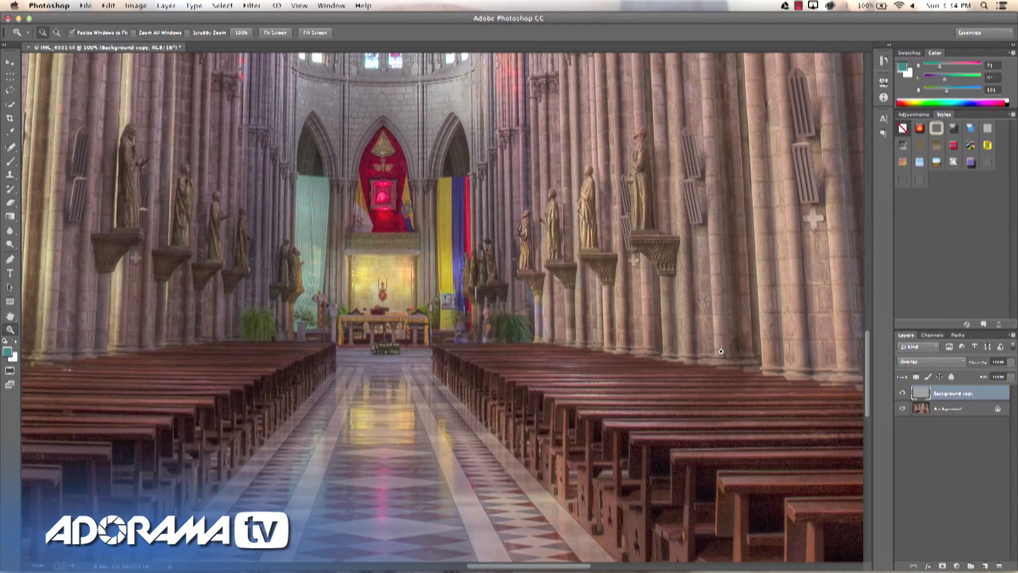
Examine the sharpened pews, altar, columns and vaults in full-screen view, and return to the whole image fitted in the window
{"action": "scroll", "coordinate": [721, 351], "scroll_direction": "right", "scroll_amount": 3}
{"action": "key", "text": "f"}
{"action": "key", "text": "f"}
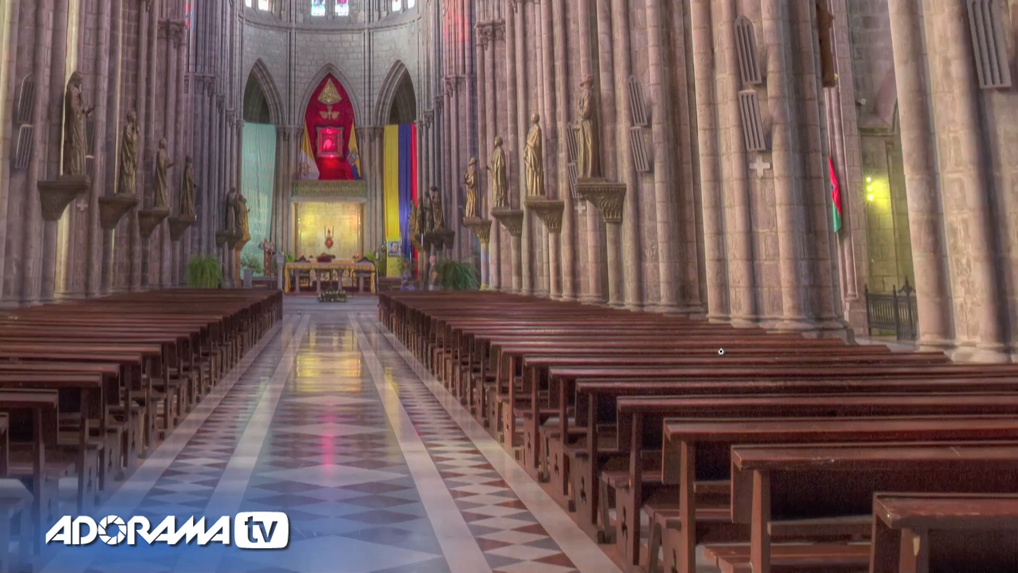
{"action": "scroll", "coordinate": [721, 351], "scroll_direction": "down", "scroll_amount": 4}
{"action": "scroll", "coordinate": [721, 351], "scroll_direction": "up", "scroll_amount": 10}
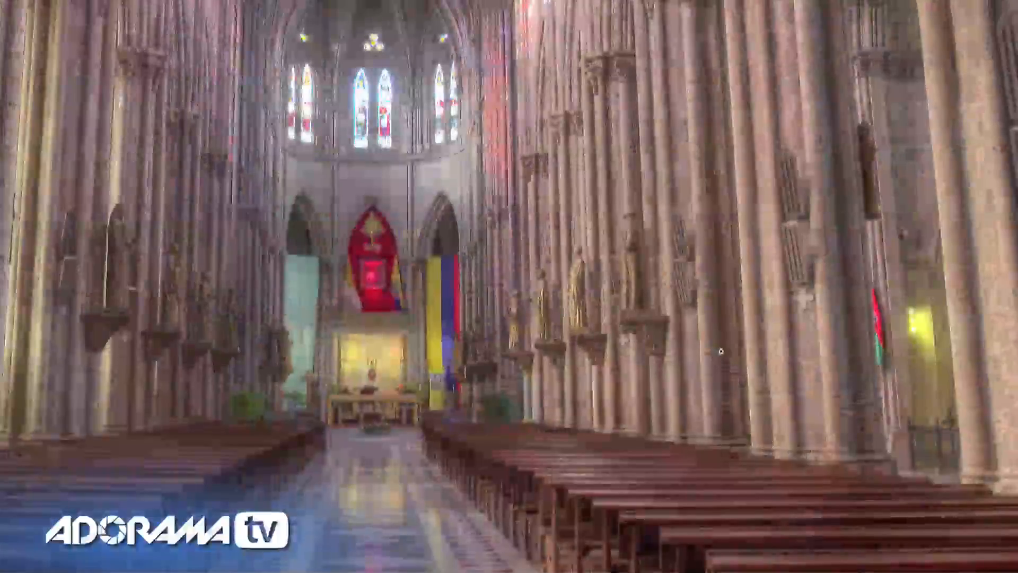
{"action": "scroll", "coordinate": [721, 351], "scroll_direction": "up", "scroll_amount": 8}
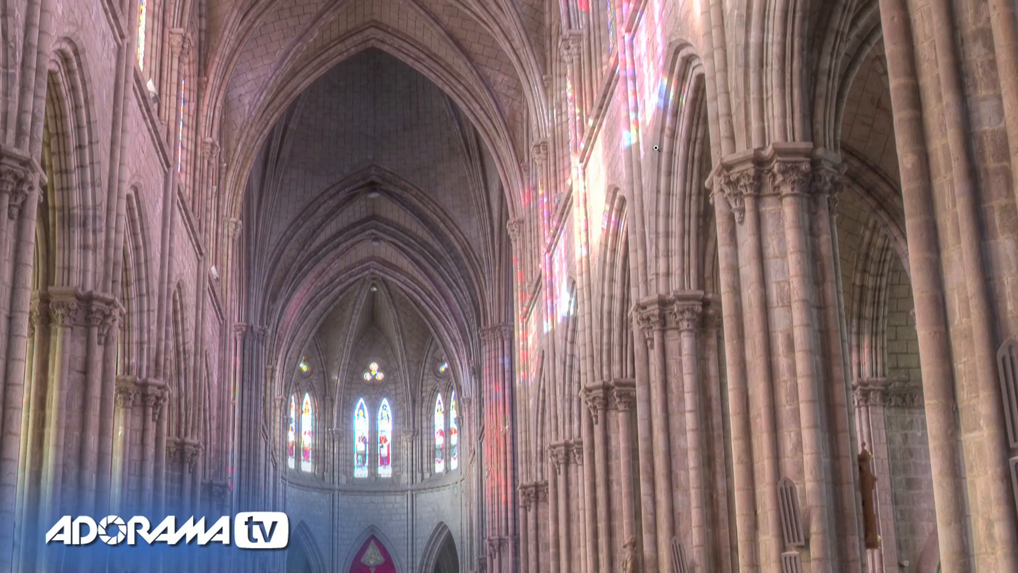
{"action": "scroll", "coordinate": [656, 148], "scroll_direction": "right", "scroll_amount": 8}
{"action": "scroll", "coordinate": [656, 148], "scroll_direction": "right", "scroll_amount": 5}
{"action": "scroll", "coordinate": [656, 148], "scroll_direction": "down", "scroll_amount": 10}
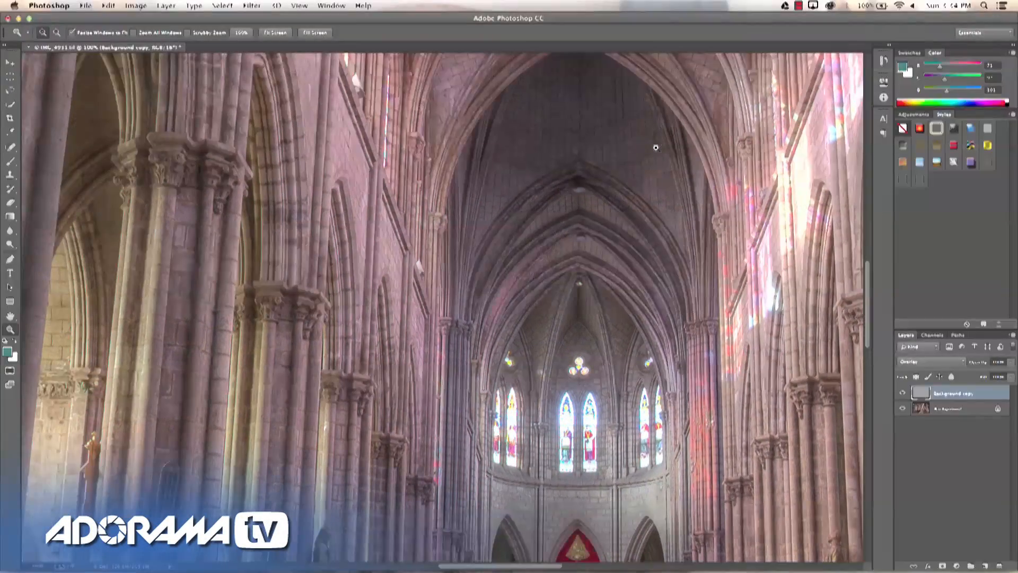
{"action": "double_click", "coordinate": [9, 315]}
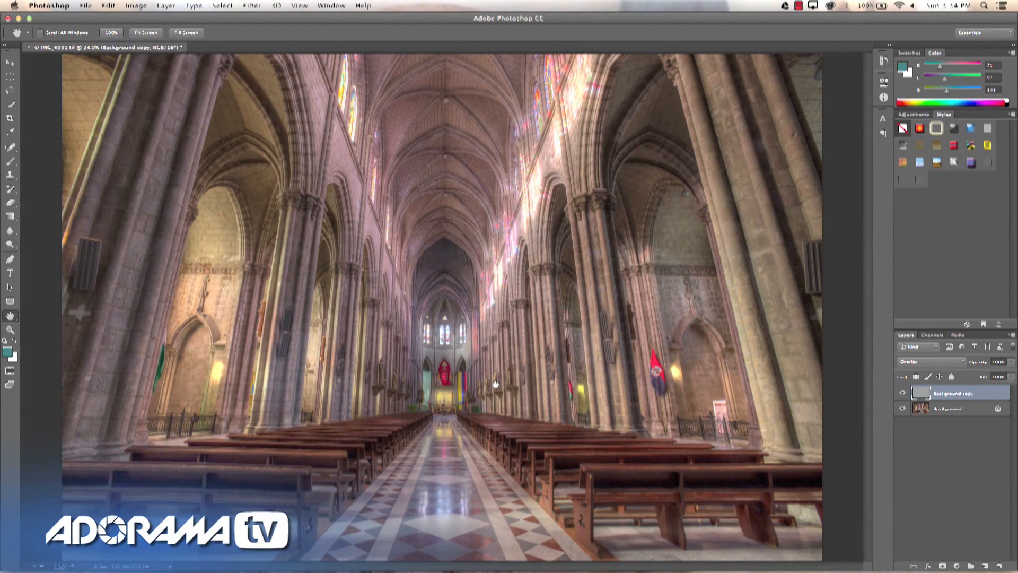
Switch to Lightroom and show the merged IMG_4931_2_3 image from the HDR Basilica collection full screen
{"action": "key", "text": "super+Tab"}
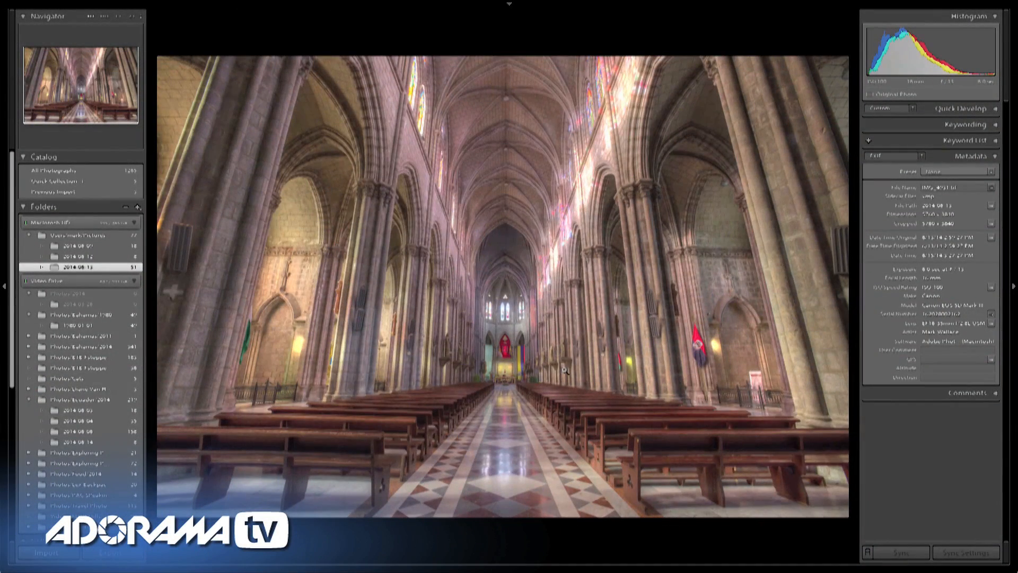
{"action": "key", "text": "g"}
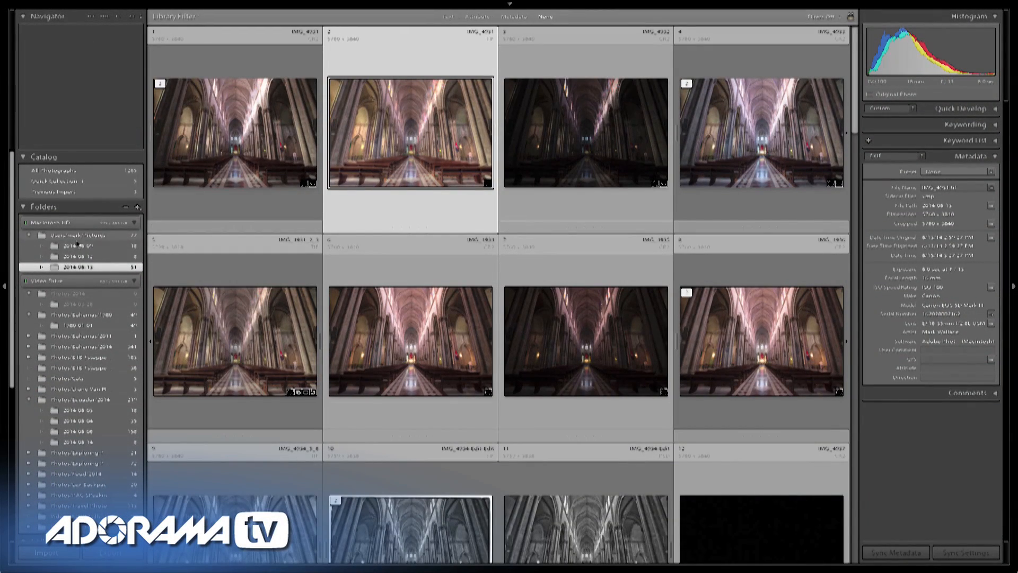
{"action": "left_click", "coordinate": [129, 224]}
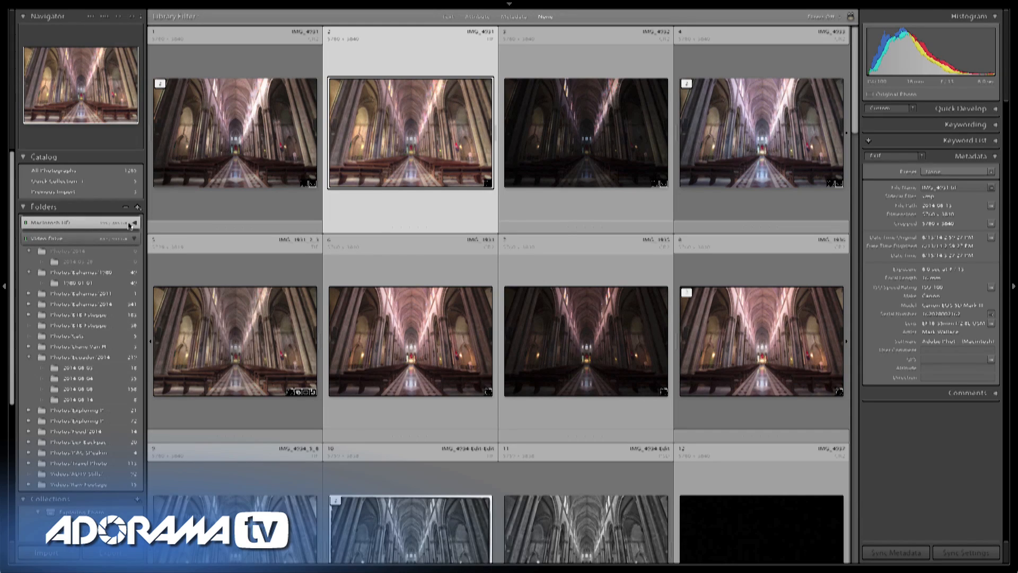
{"action": "left_click", "coordinate": [134, 241]}
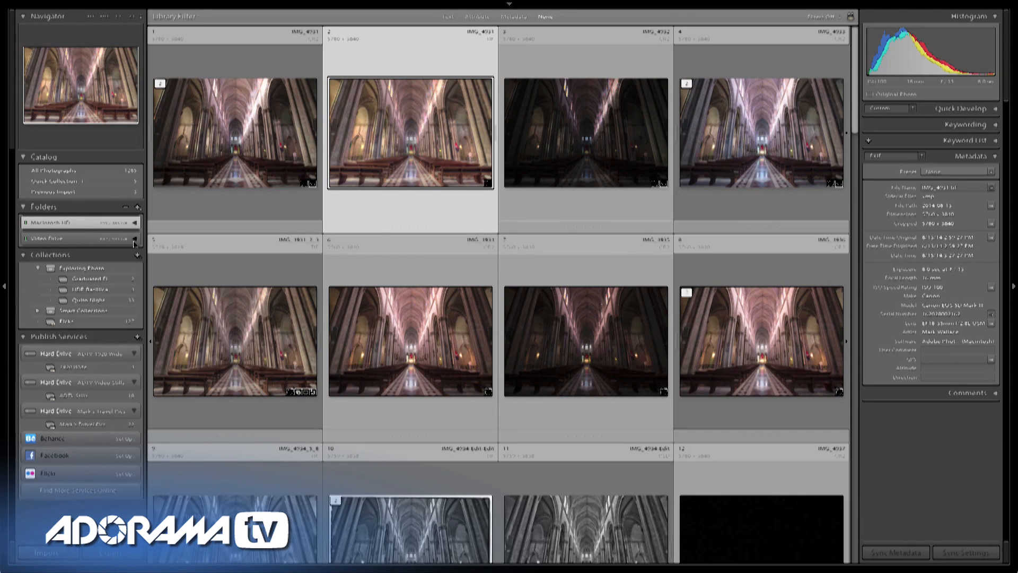
{"action": "left_click", "coordinate": [95, 291]}
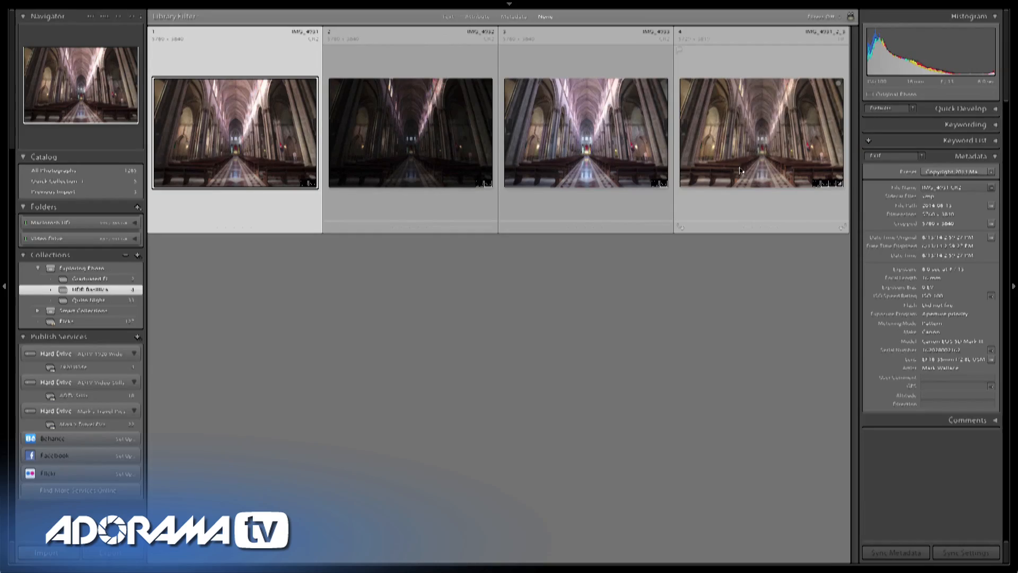
{"action": "double_click", "coordinate": [761, 145]}
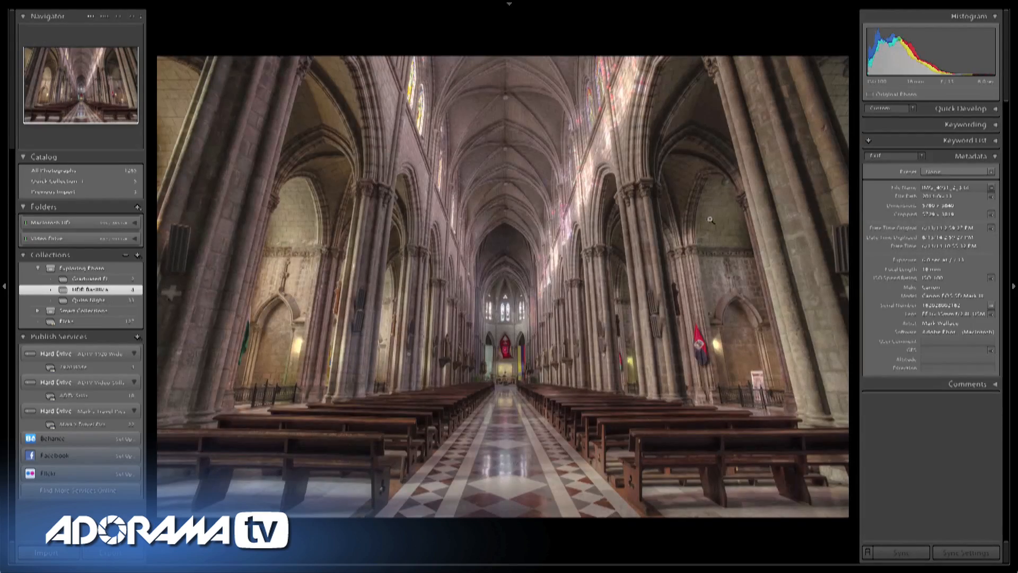
{"action": "key", "text": "f"}
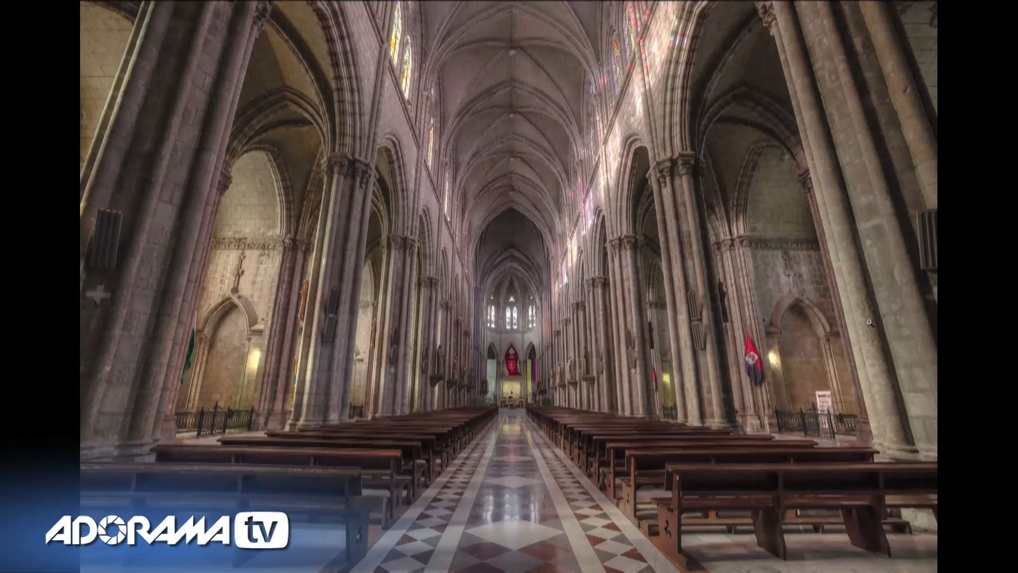